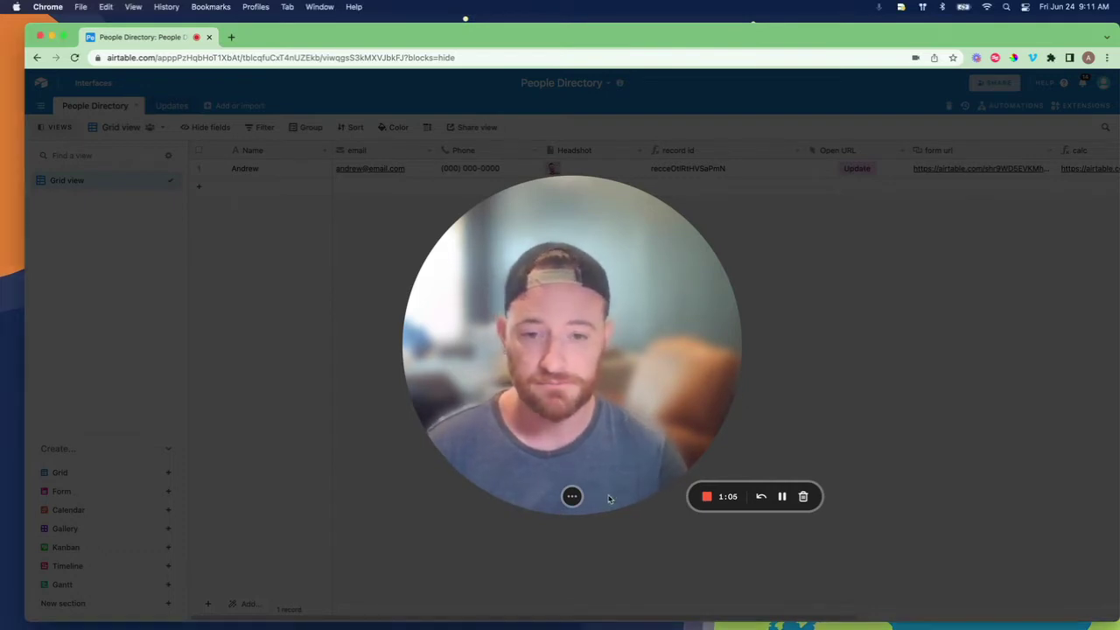
Inspect the record id field's formula and close it without changes
click(559, 496)
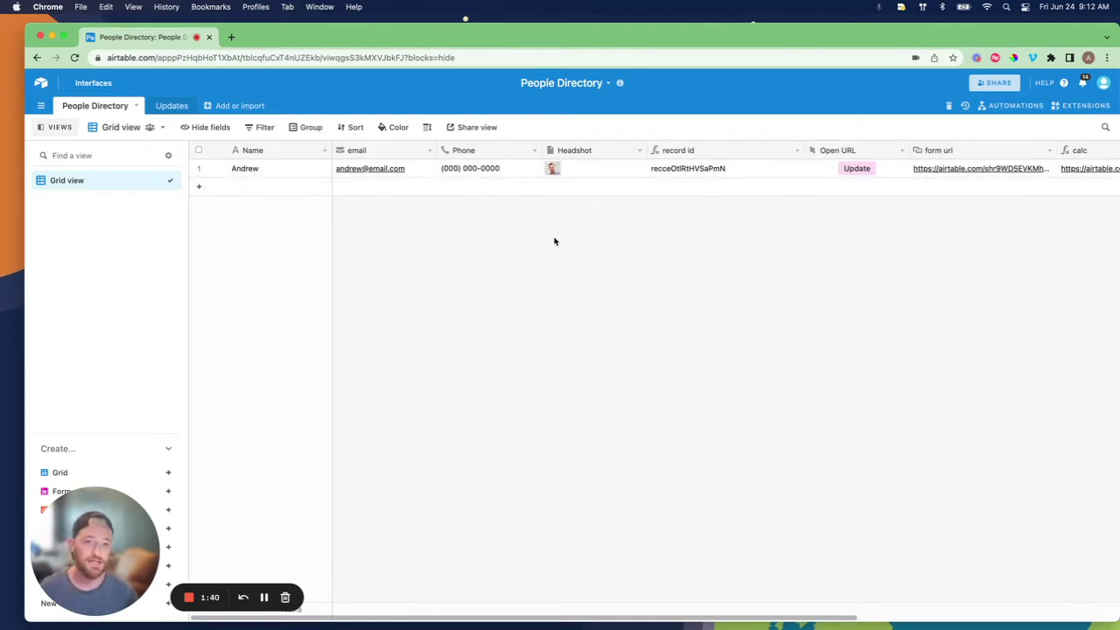
scroll(657, 191, right, 2)
scroll(657, 191, right, 1)
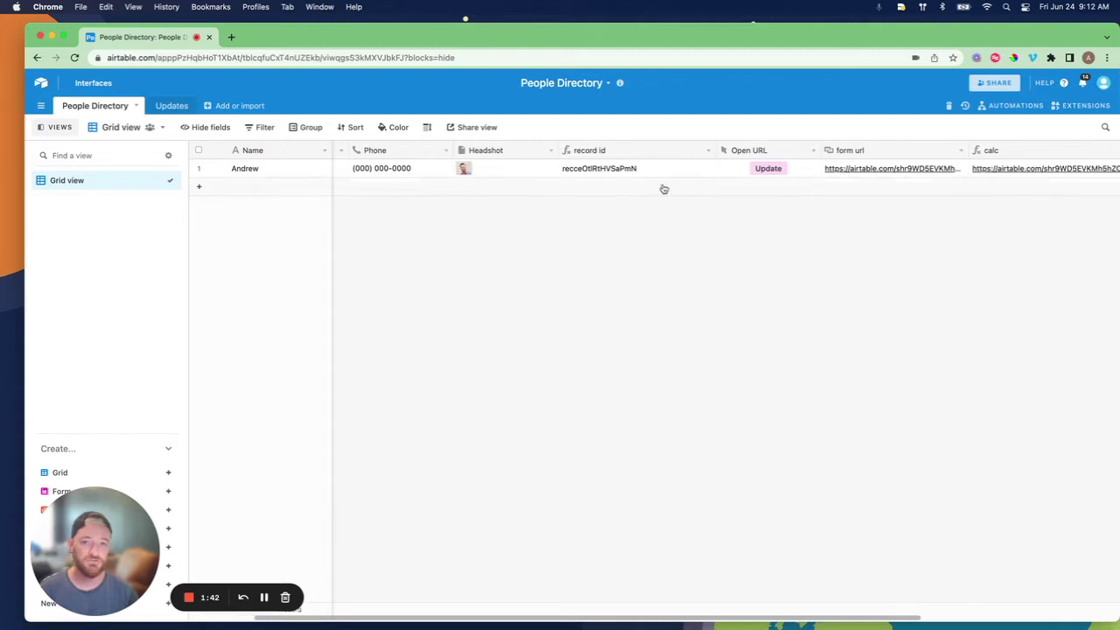
click(705, 151)
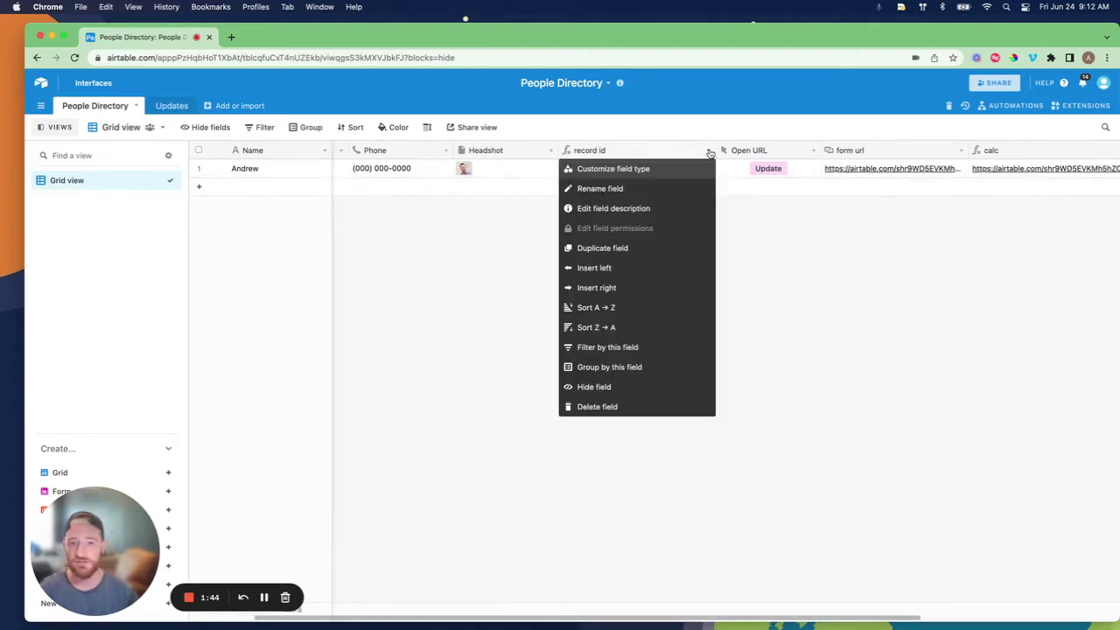
click(648, 168)
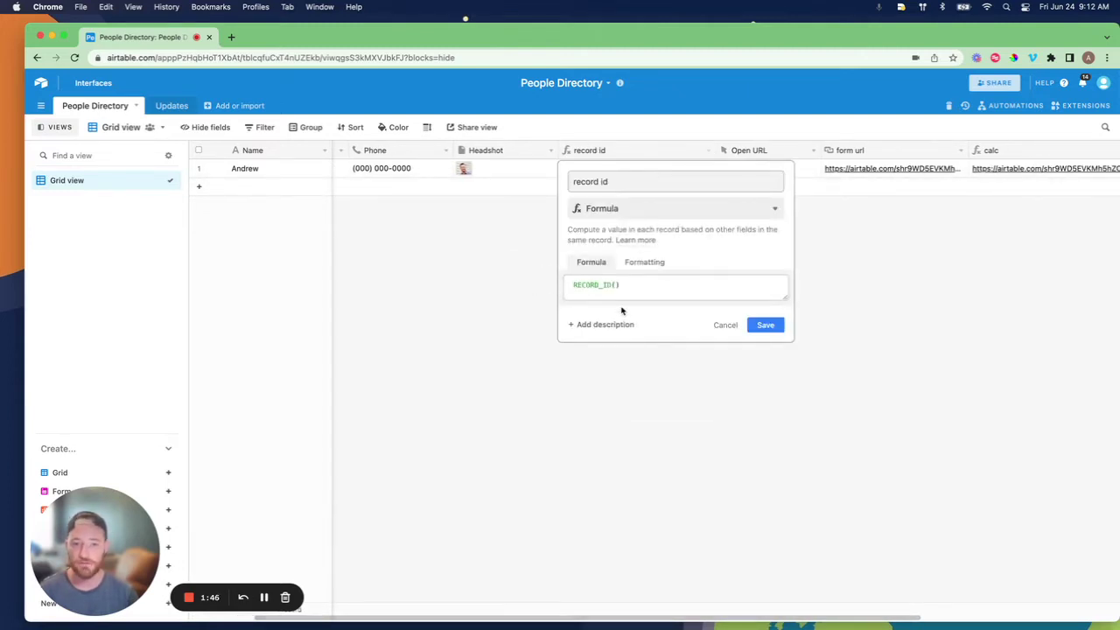
click(724, 325)
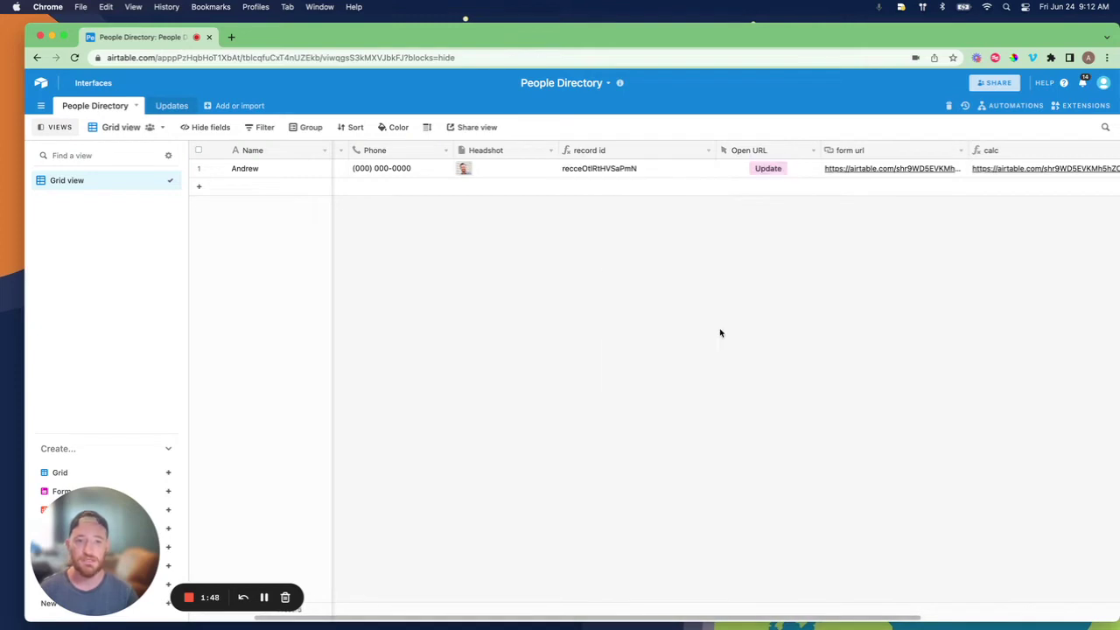
Inspect the calc field's prefill URL formula and close it without saving
scroll(658, 238, right, 5)
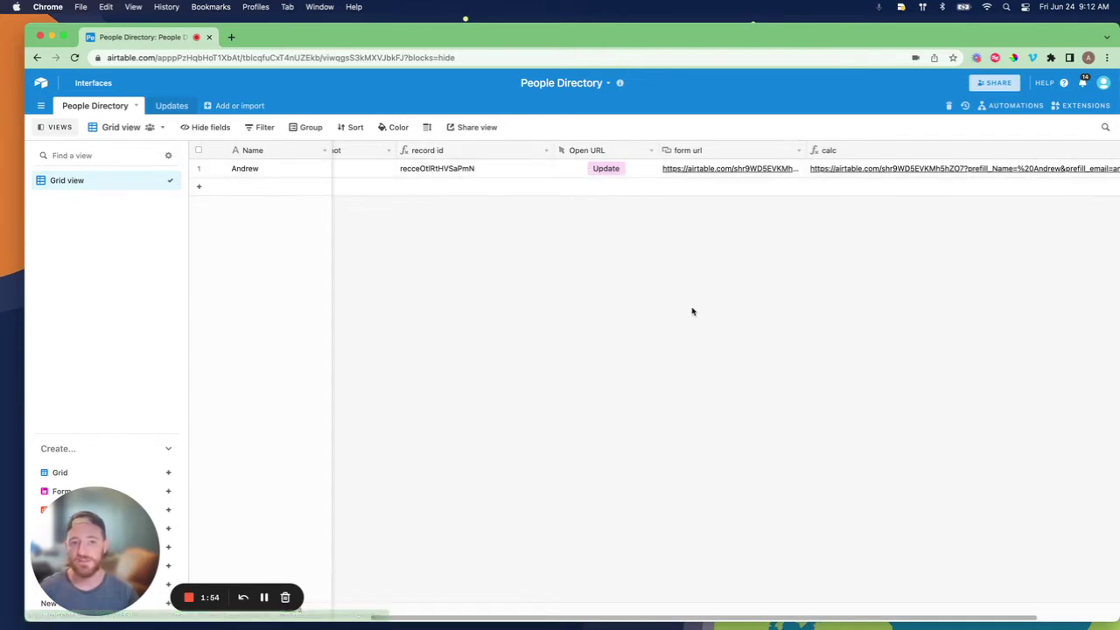
scroll(689, 188, right, 3)
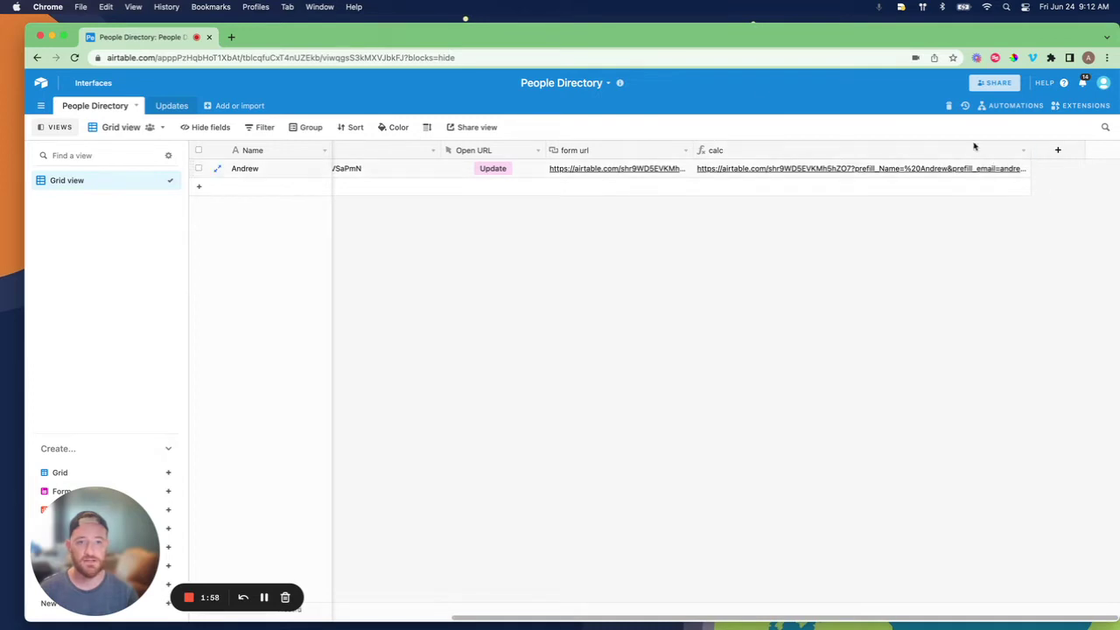
click(1023, 151)
click(770, 168)
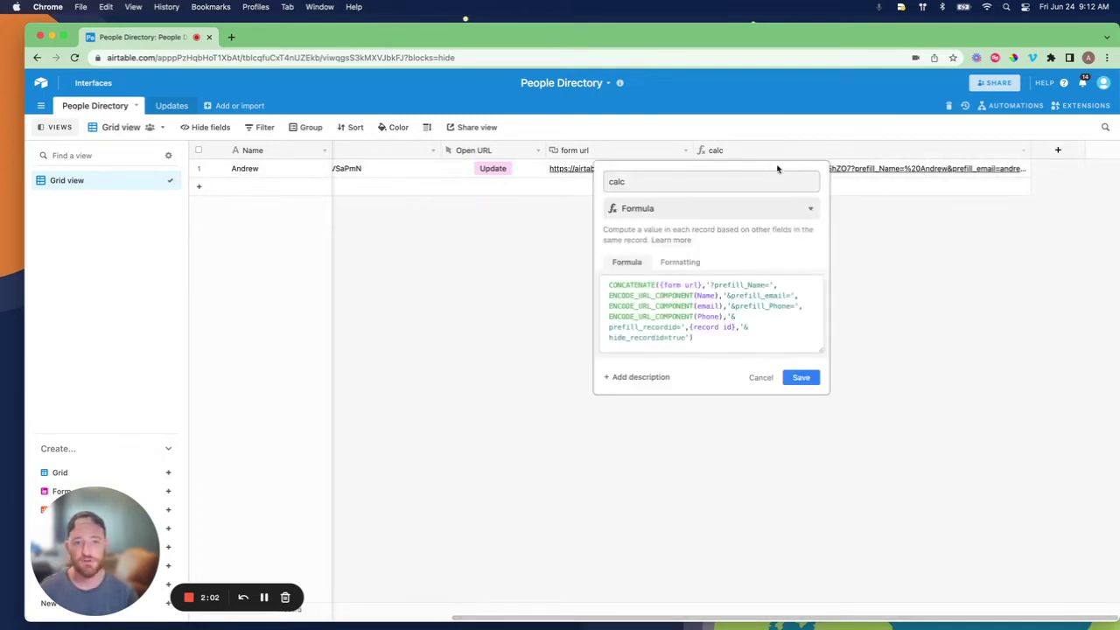
click(760, 378)
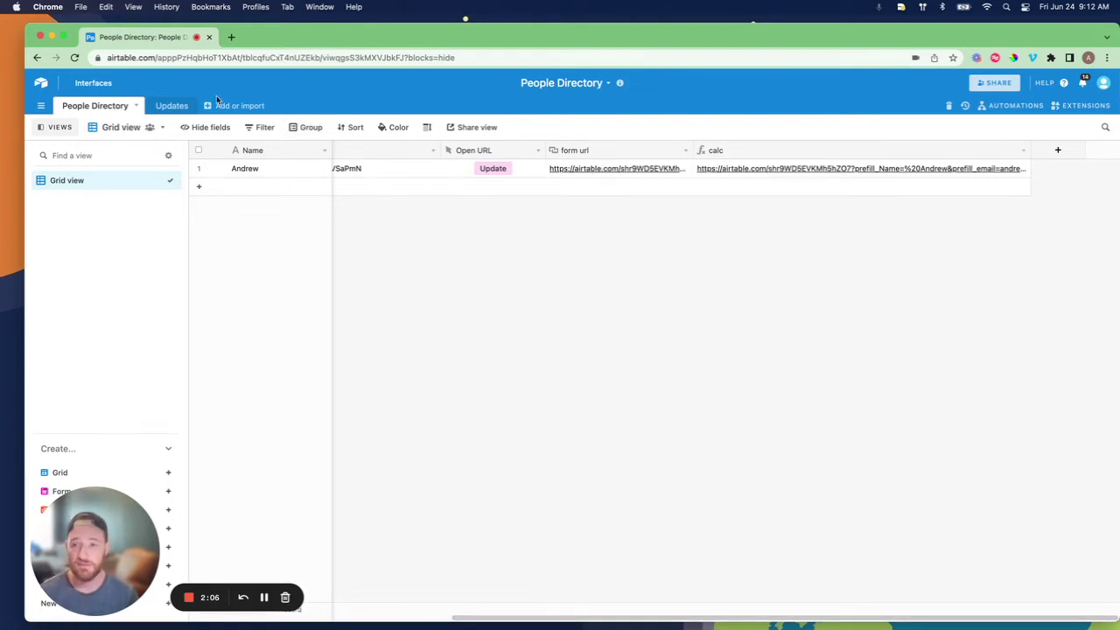
Switch to the Updates table, back to People Directory, then to Updates again
click(166, 105)
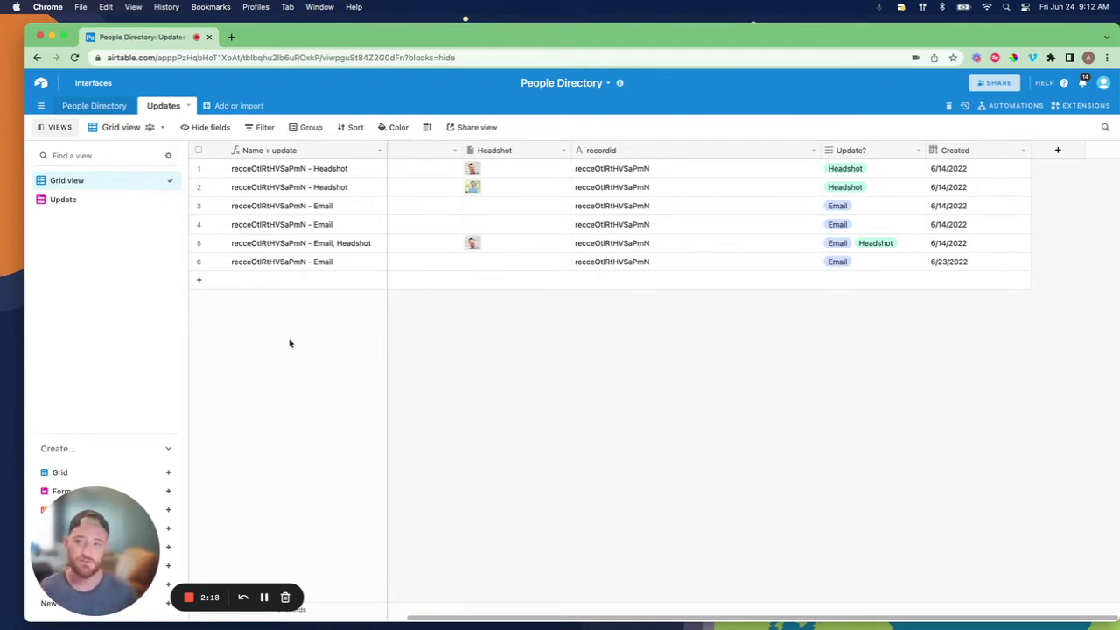
click(94, 106)
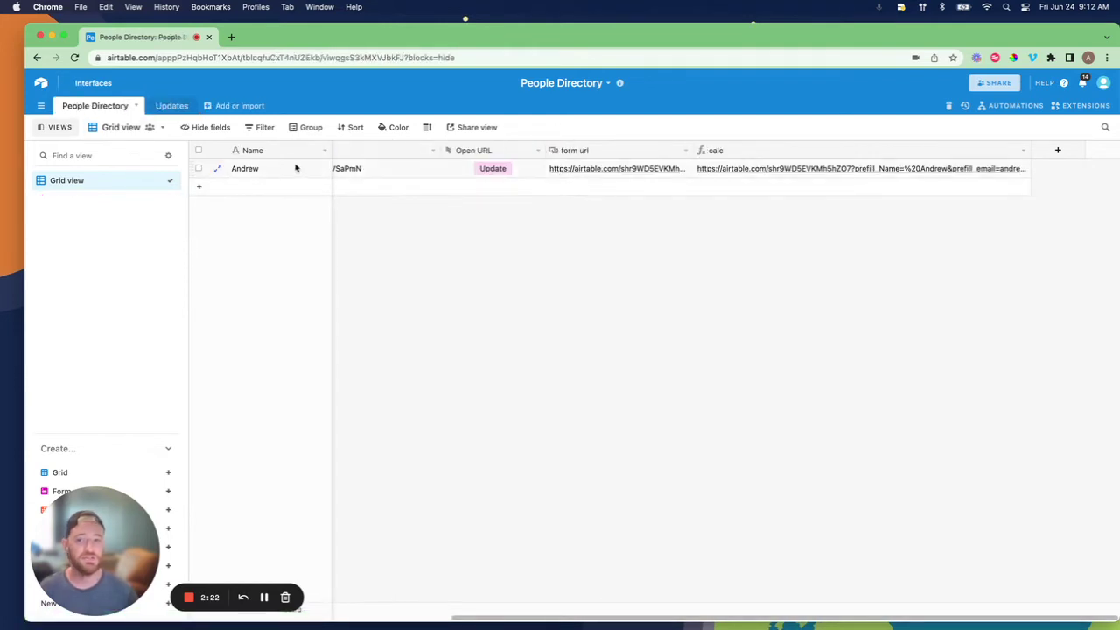
click(164, 106)
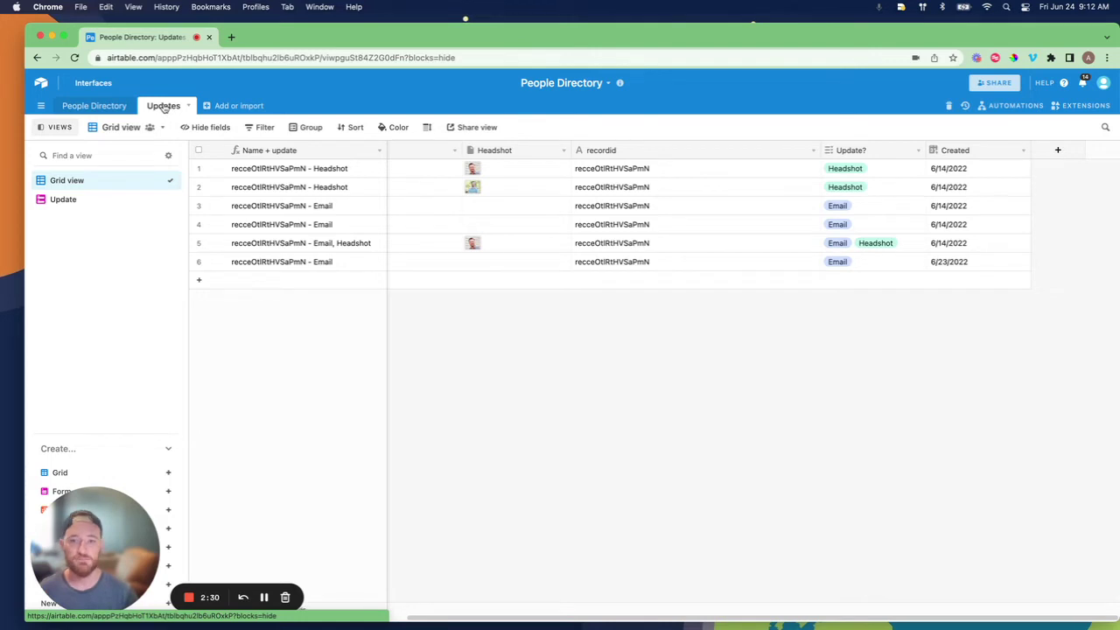
Open the Update form view and scroll through its recordid and Update? fields
click(67, 202)
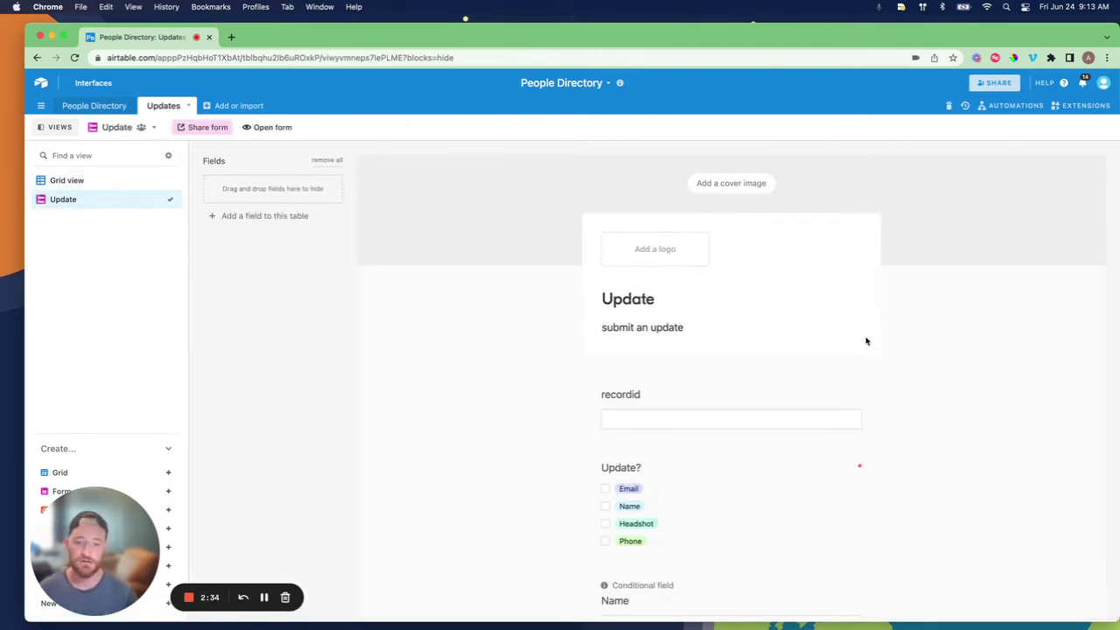
scroll(867, 341, down, 1)
scroll(867, 341, down, 10)
scroll(866, 342, up, 10)
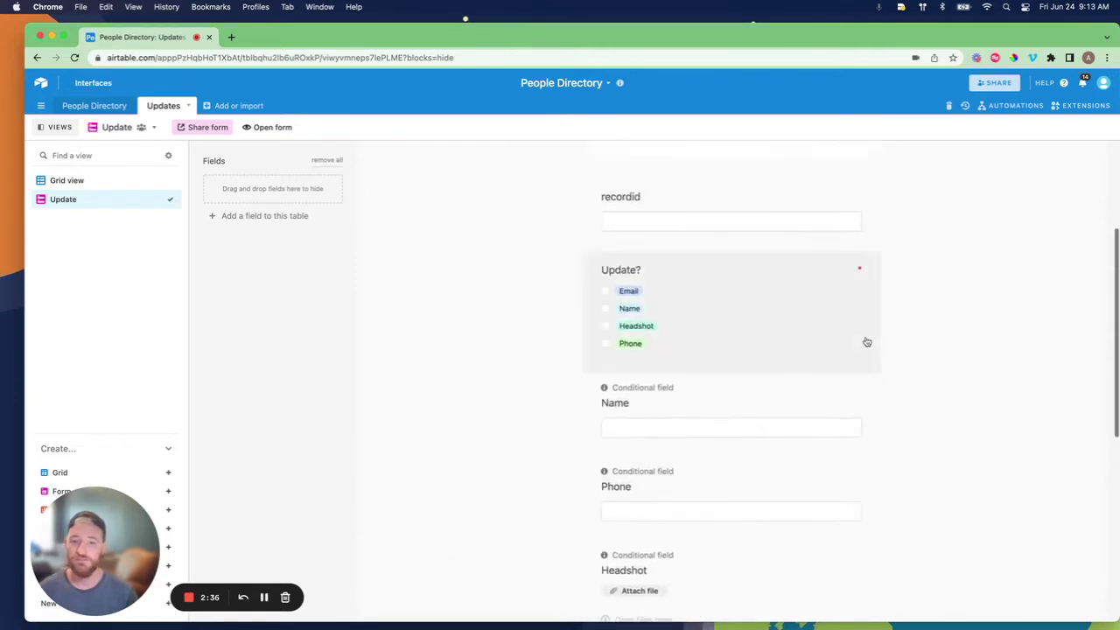
scroll(866, 342, down, 1)
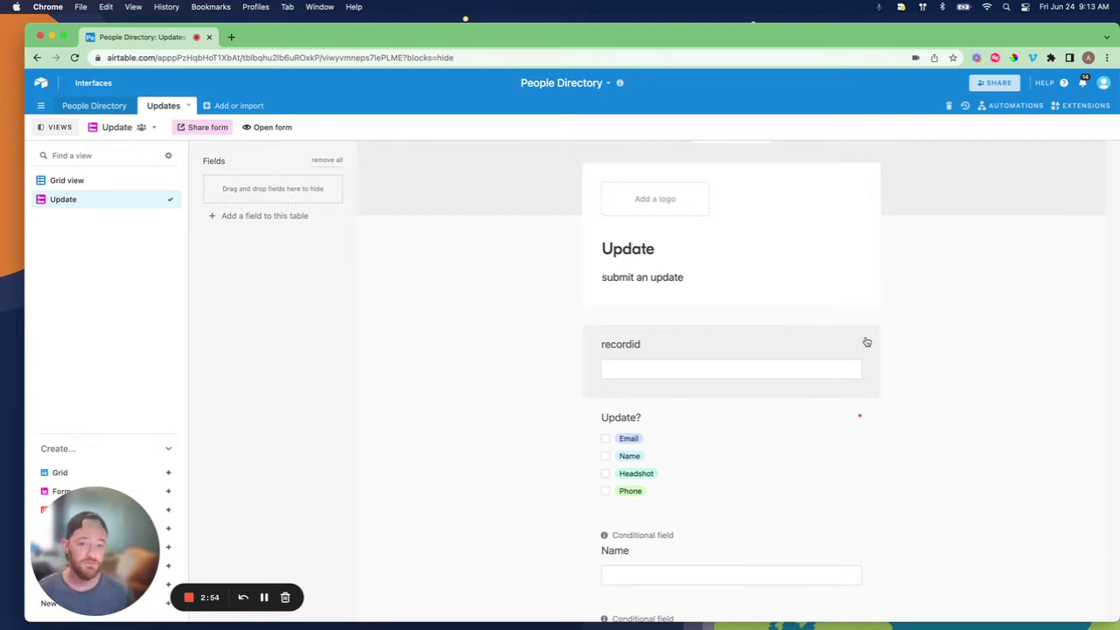
scroll(866, 342, down, 3)
scroll(733, 467, down, 3)
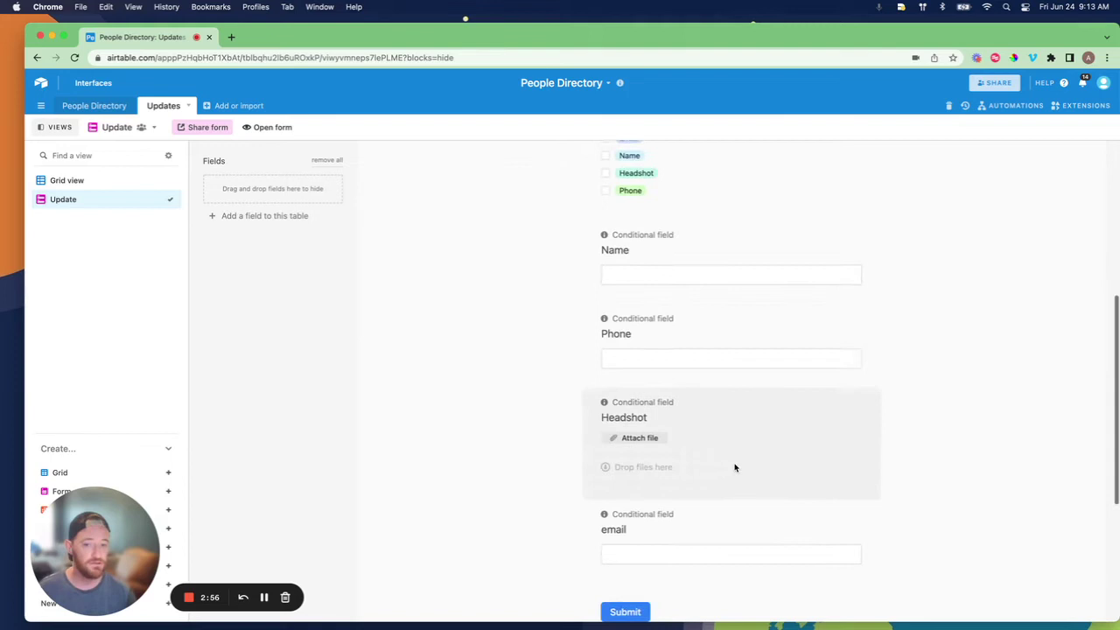
scroll(733, 466, up, 5)
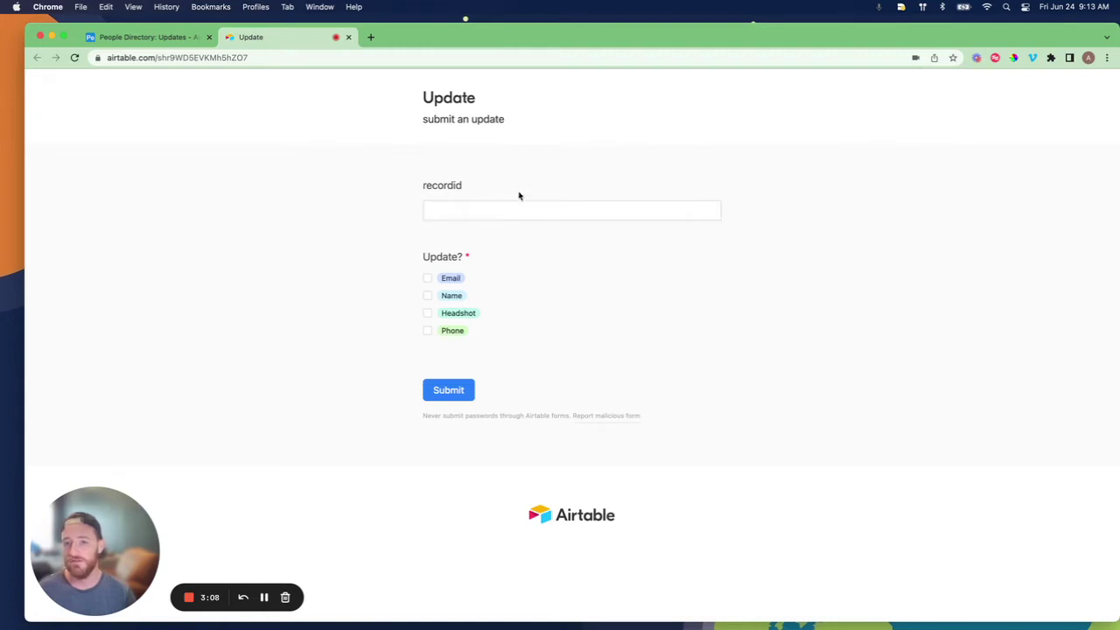
Tick and clear the Email and Name options to reveal and hide their fields
click(450, 186)
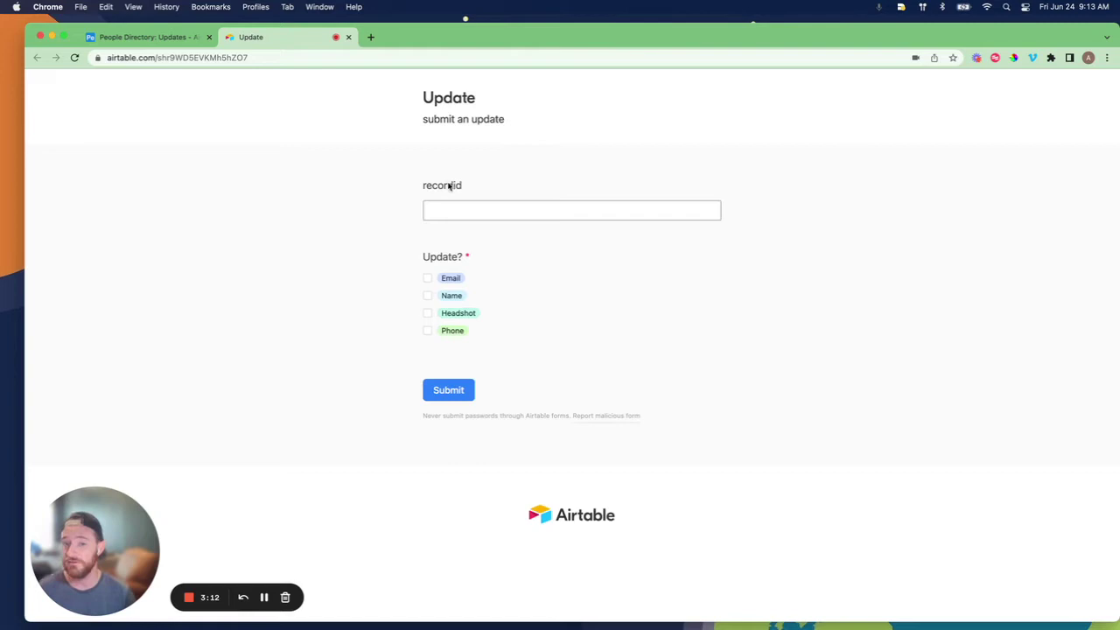
click(427, 278)
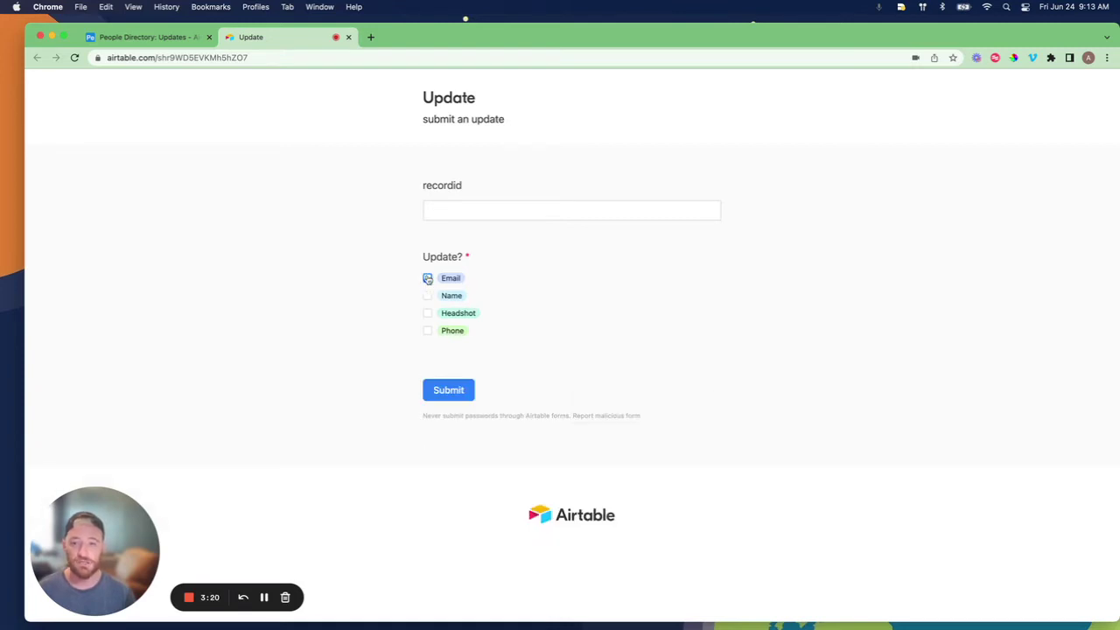
click(427, 296)
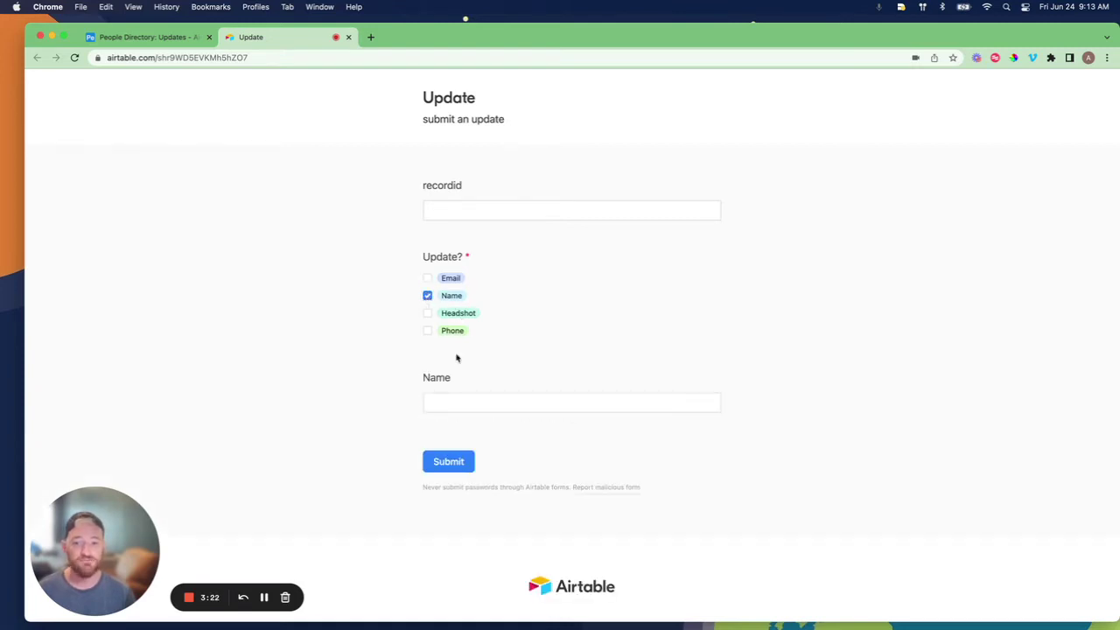
click(428, 278)
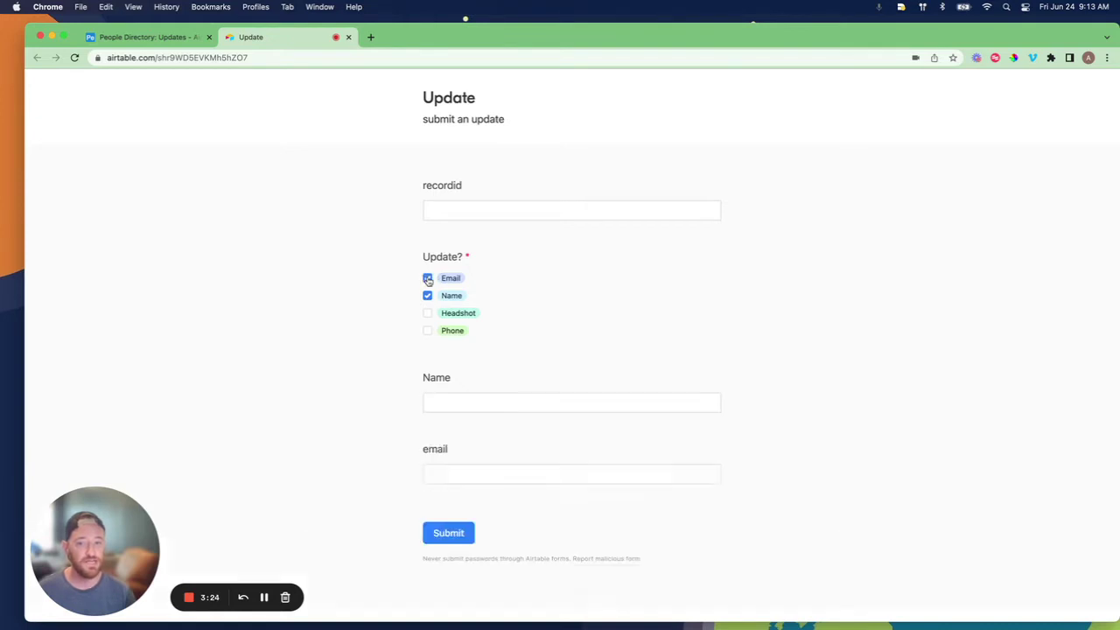
click(427, 296)
click(428, 279)
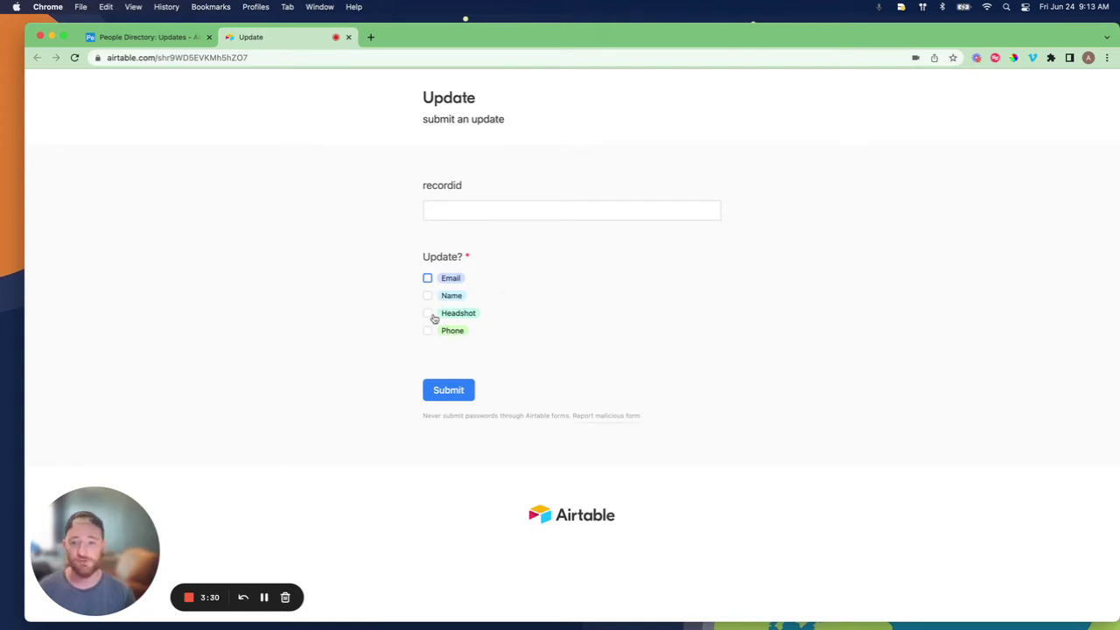
Tick and clear Headshot, Phone and Name to test their conditional fields, then close the form
click(429, 317)
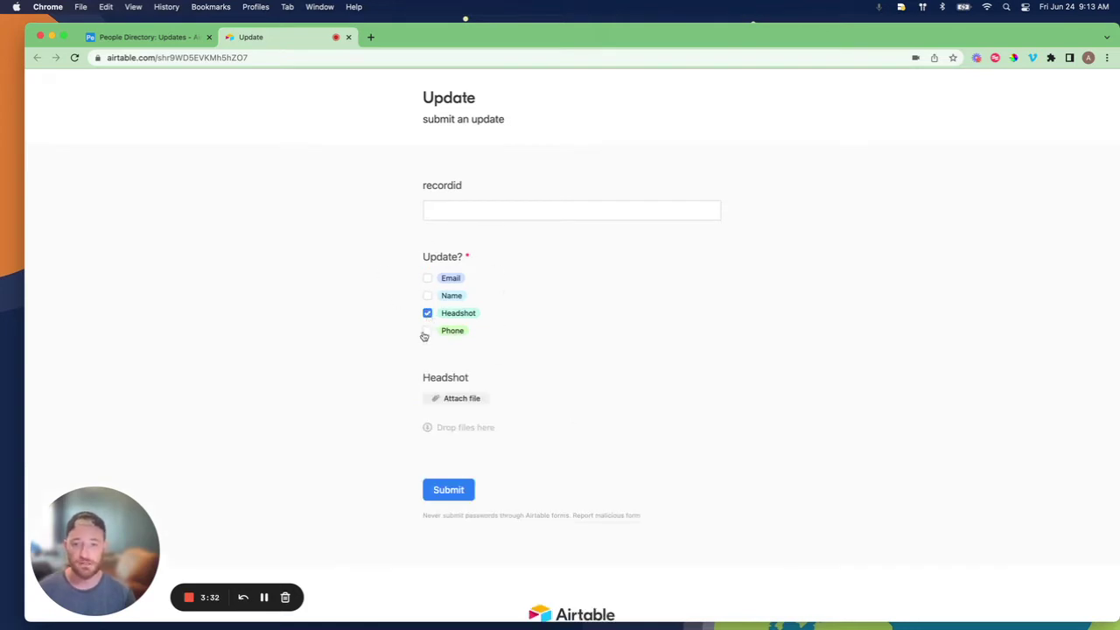
click(427, 332)
click(428, 315)
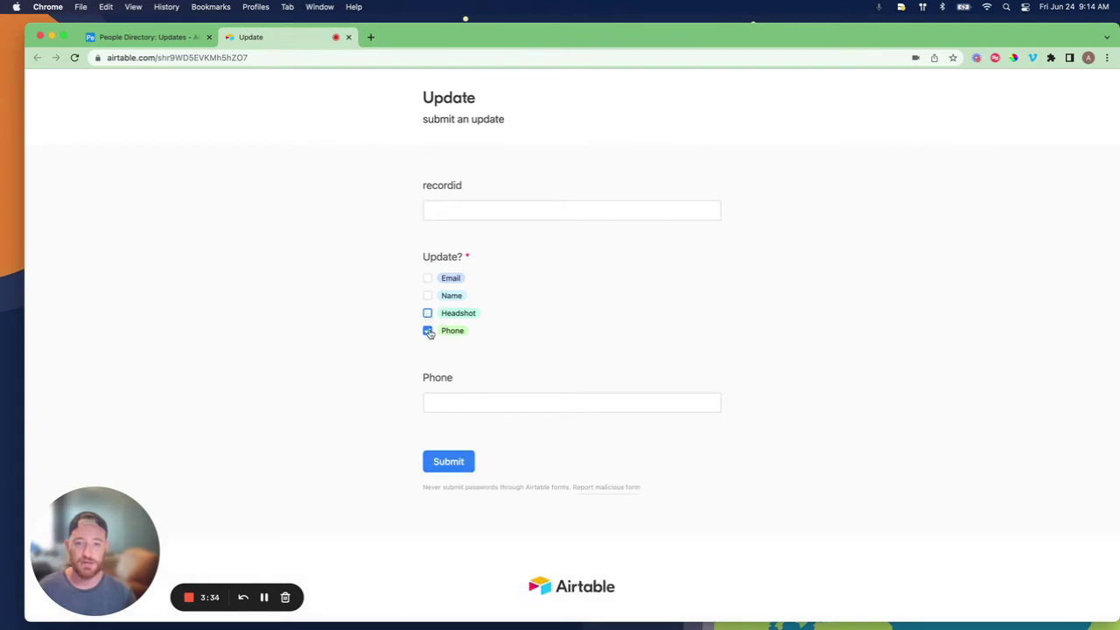
click(427, 330)
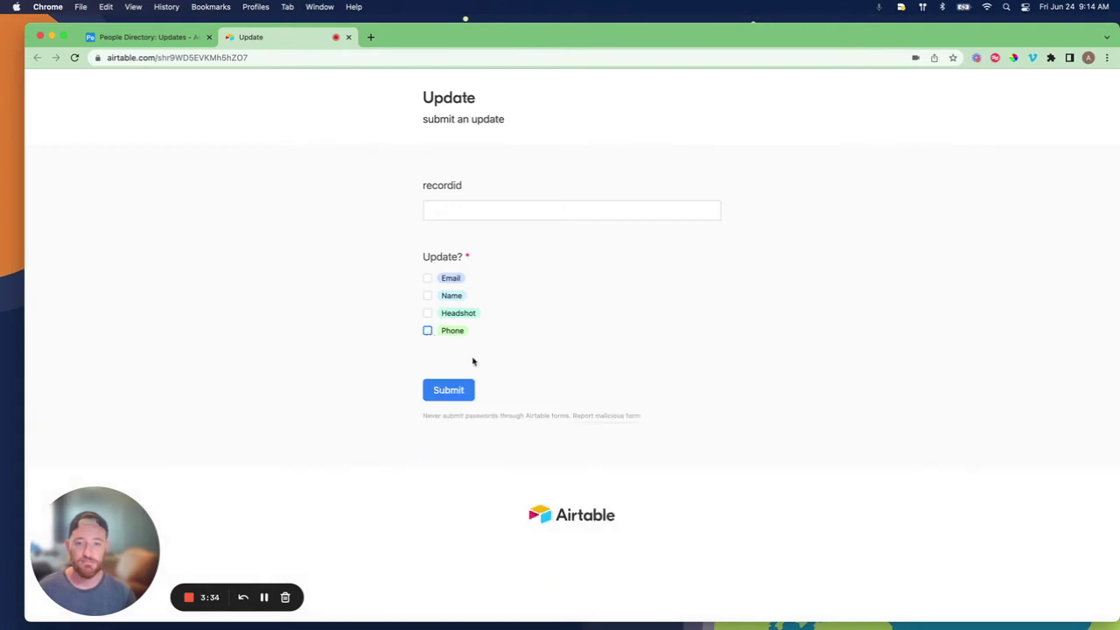
click(427, 296)
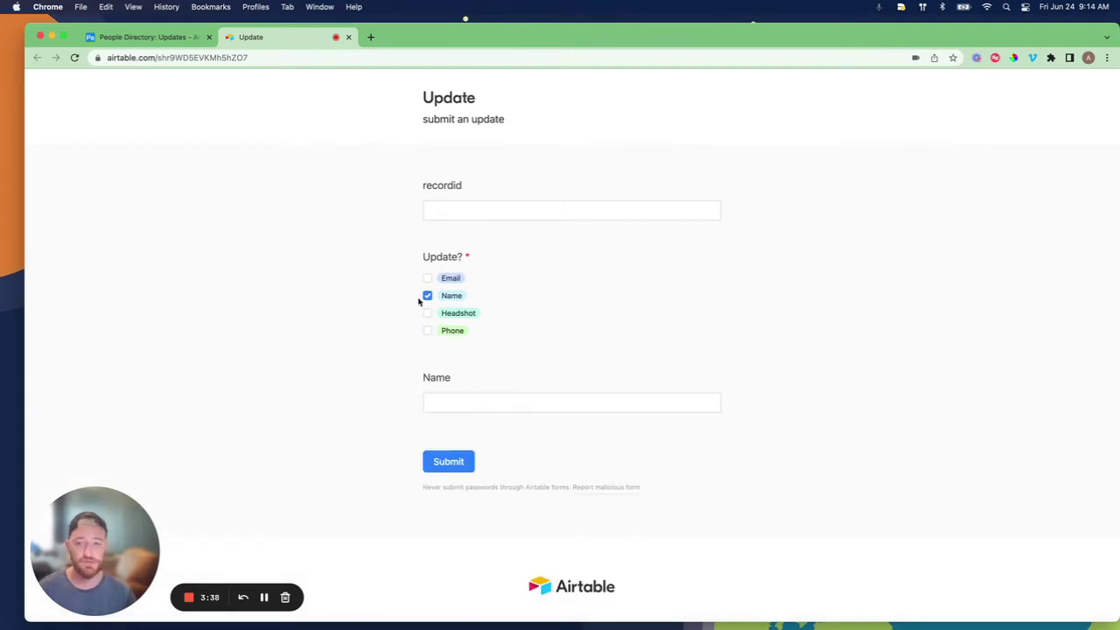
click(427, 296)
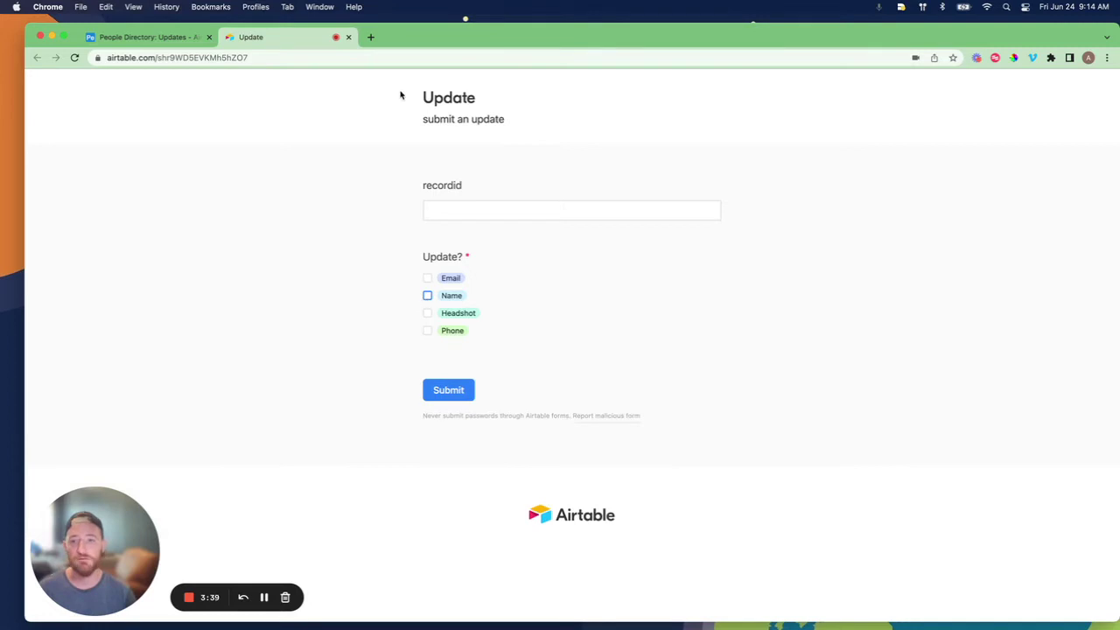
click(348, 37)
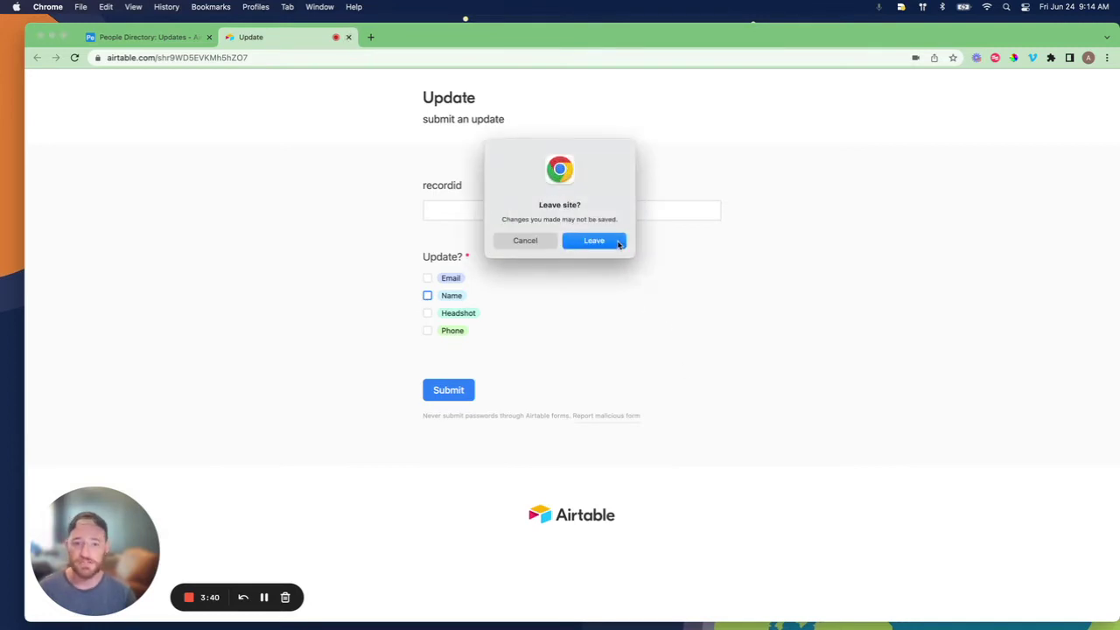
Leave the form, return to People Directory, and open the calc column's field options
click(619, 245)
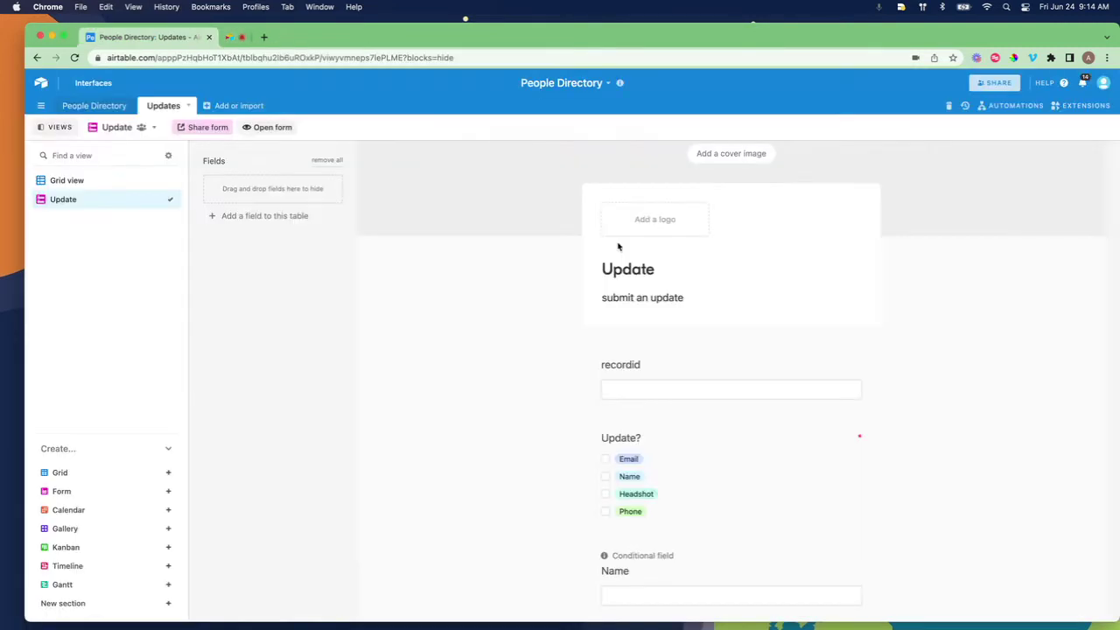
click(94, 105)
scroll(422, 250, left, 5)
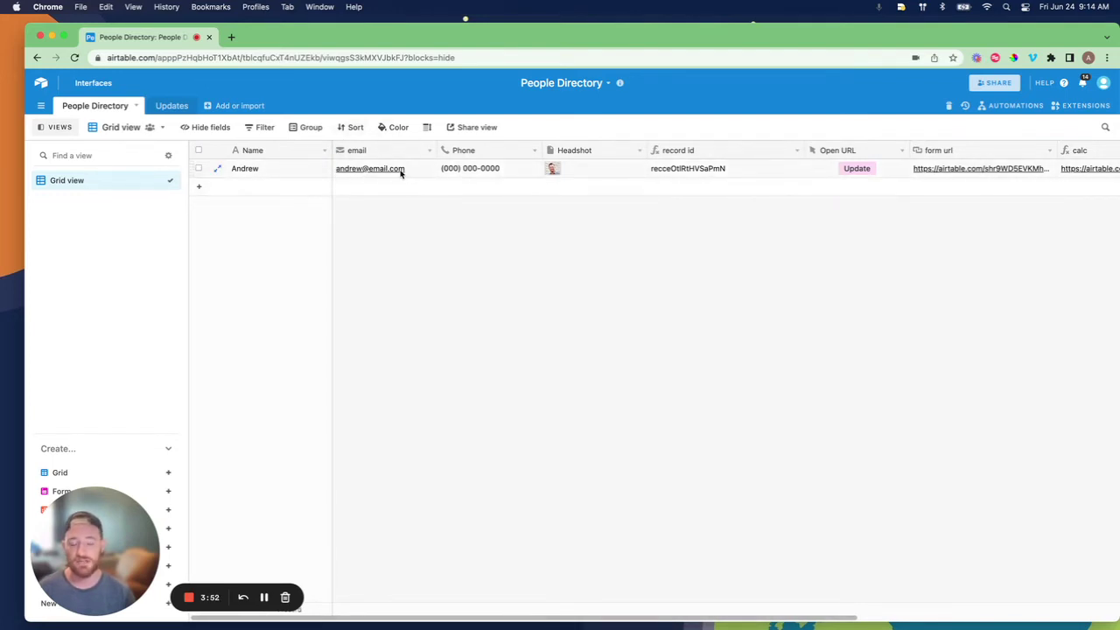
scroll(457, 196, right, 5)
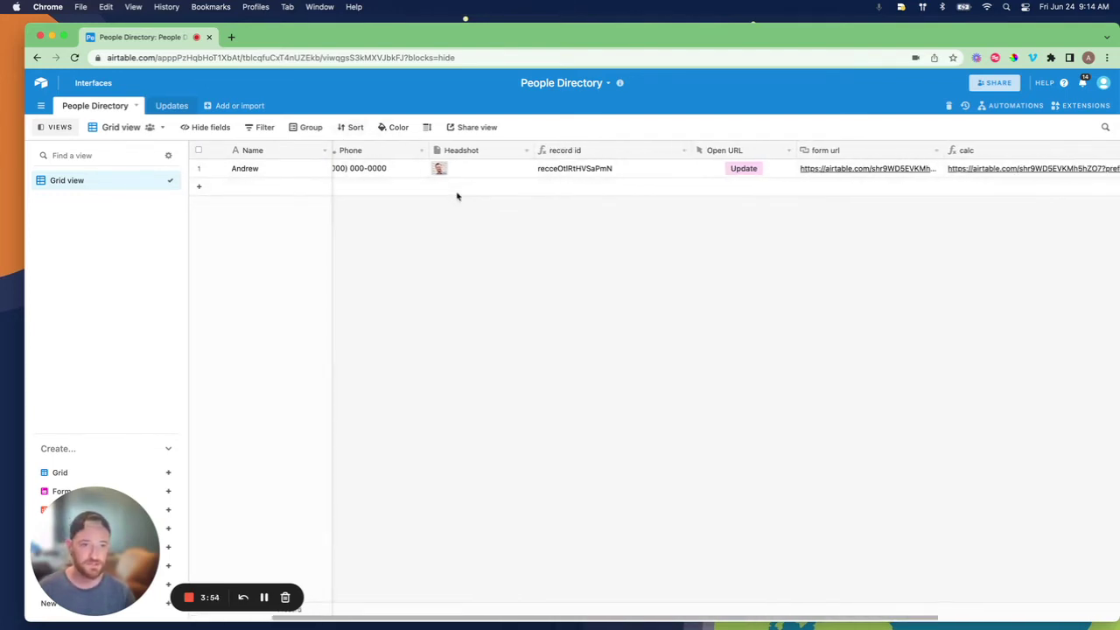
scroll(457, 196, left, 5)
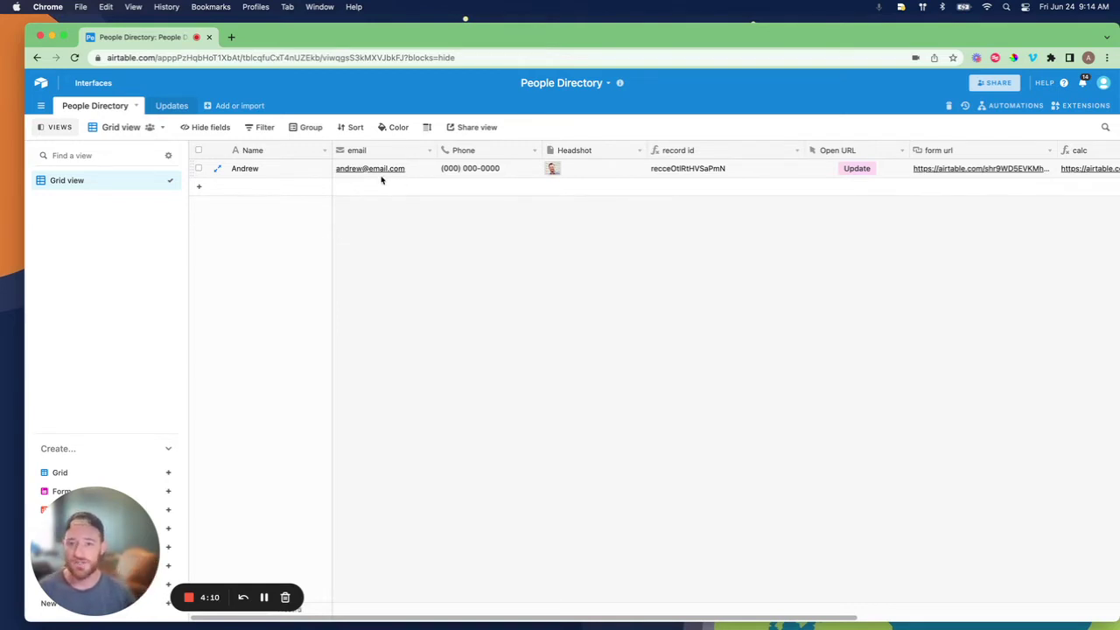
scroll(523, 295, right, 8)
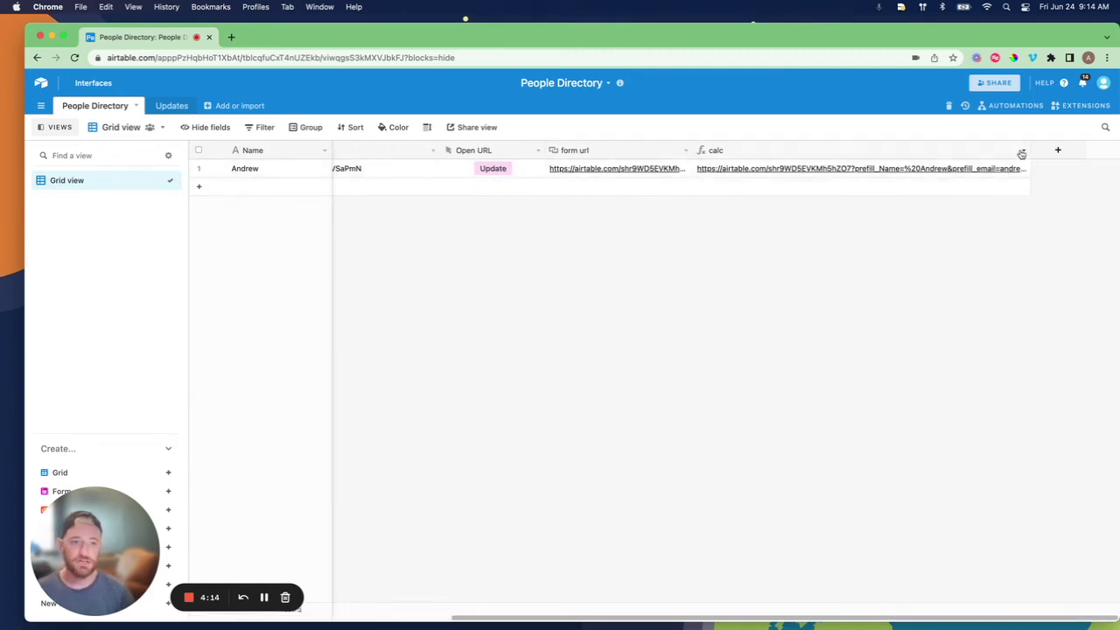
click(1022, 151)
Edit the calc formula joining form url with encoded Name, email, Phone and prefill_recordid
click(758, 168)
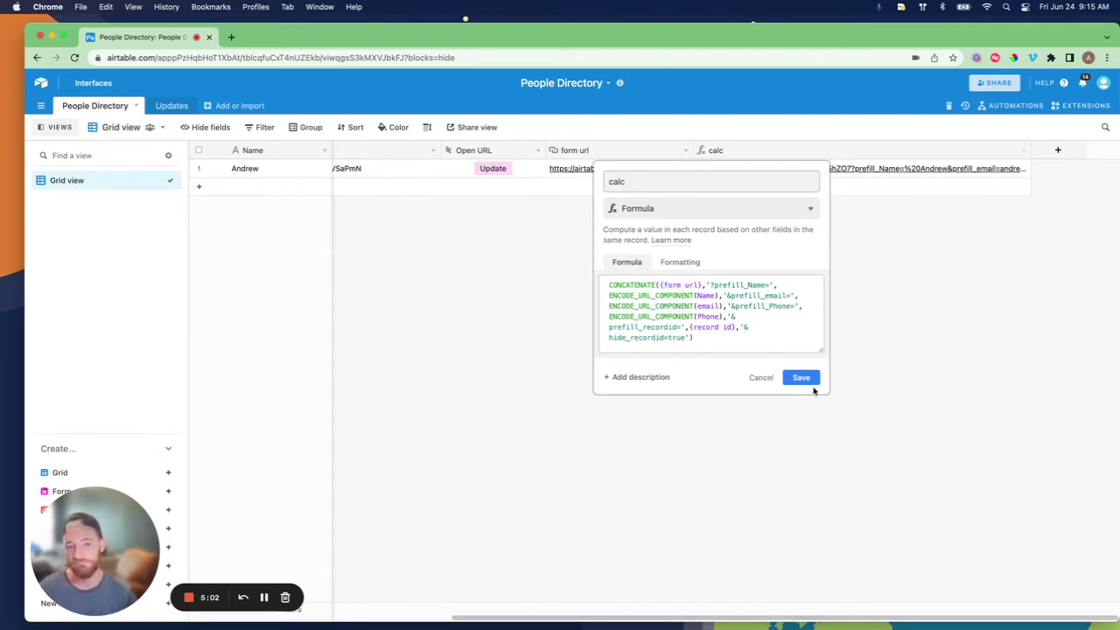
Save the calc formula, then tick Email on the form and edit the prefilled email address
click(803, 378)
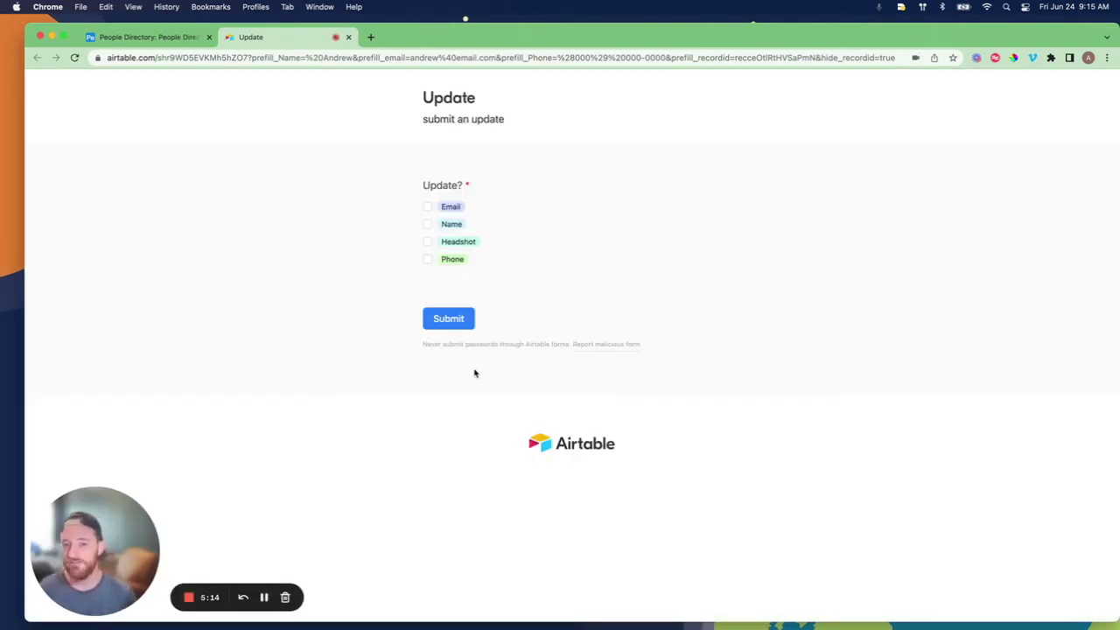
click(427, 208)
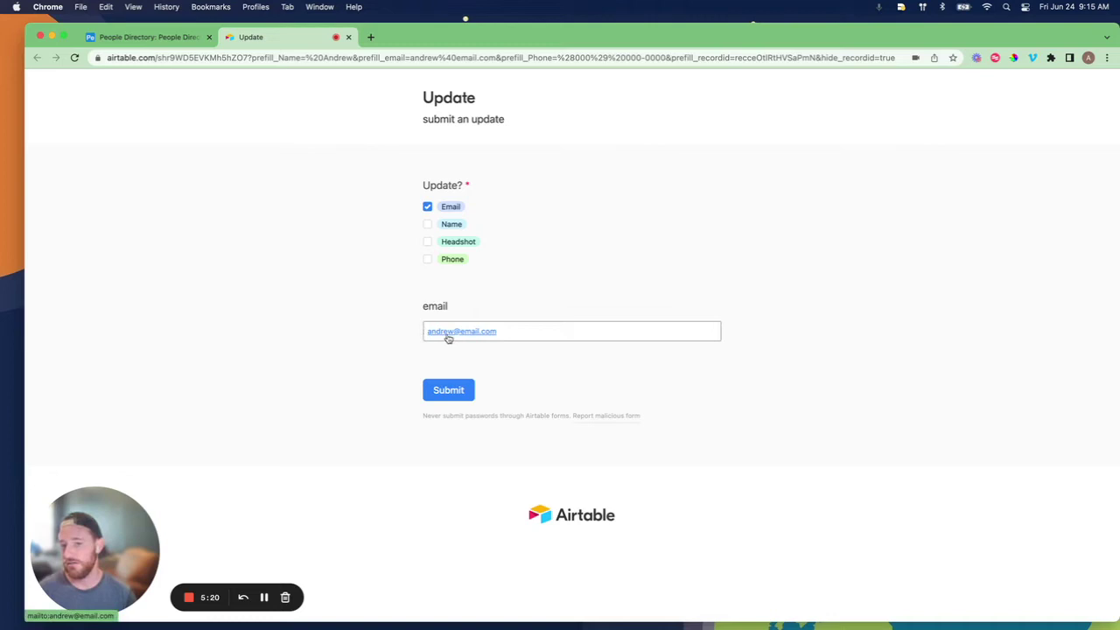
drag(522, 332, 364, 296)
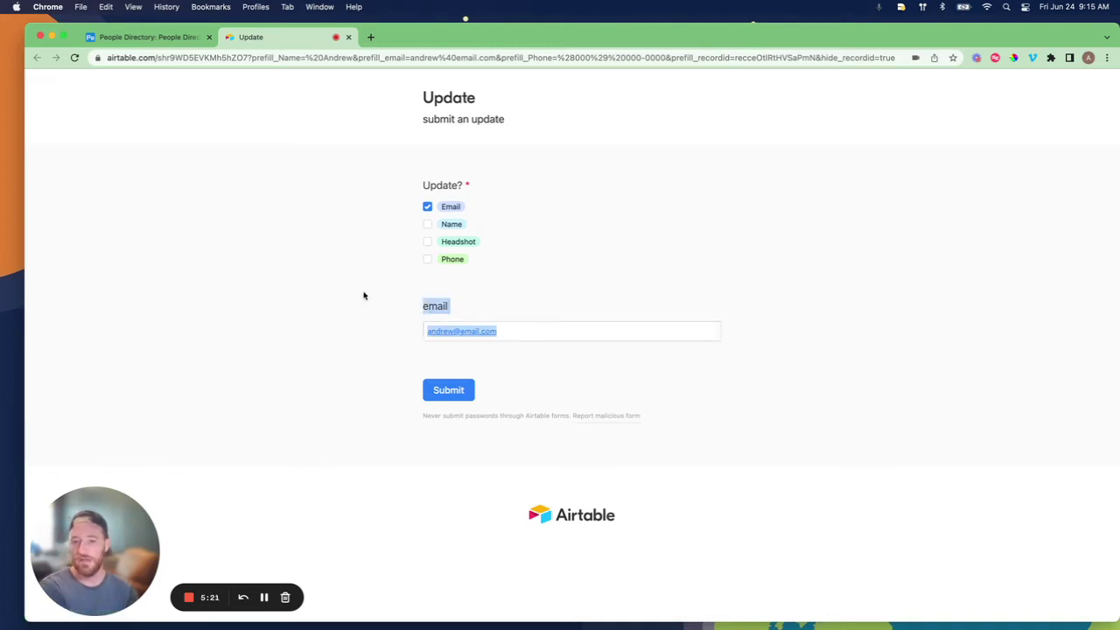
click(539, 334)
drag(532, 334, 459, 324)
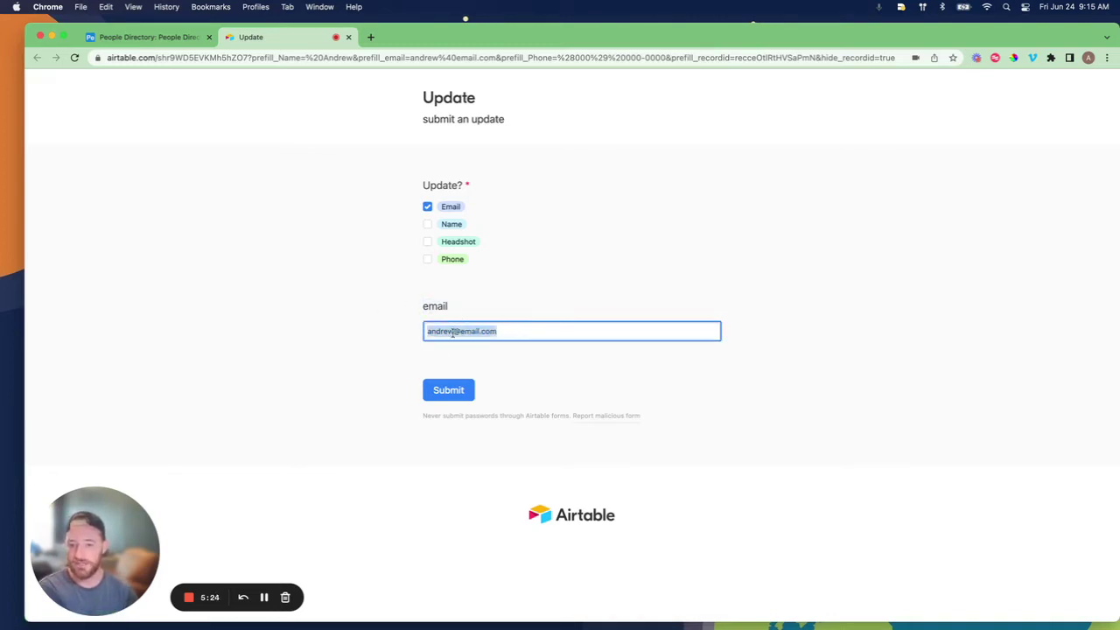
click(452, 332)
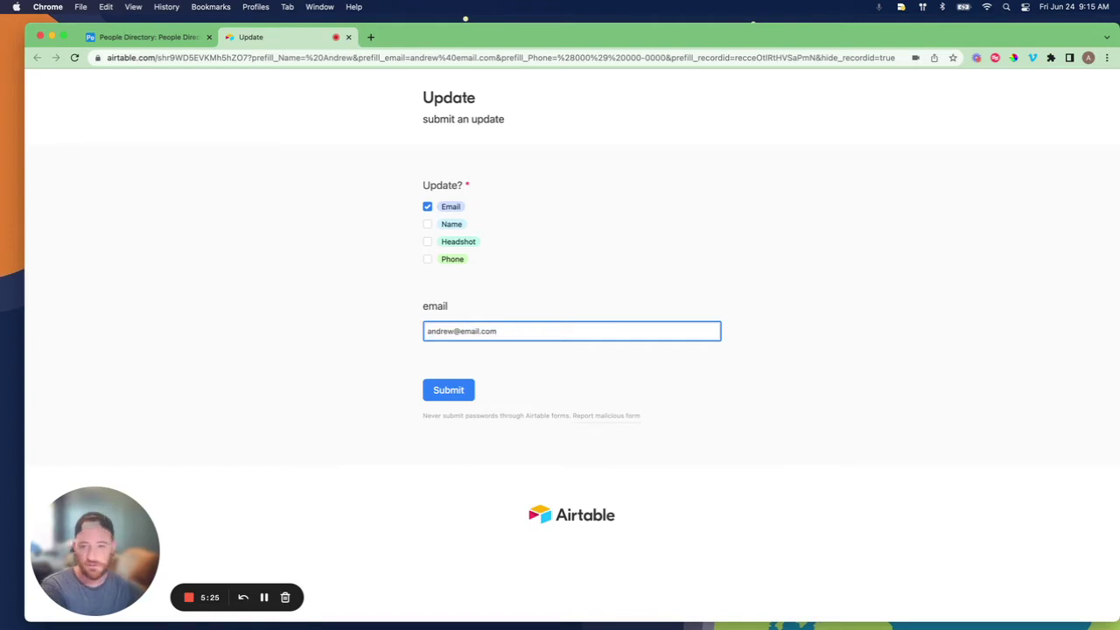
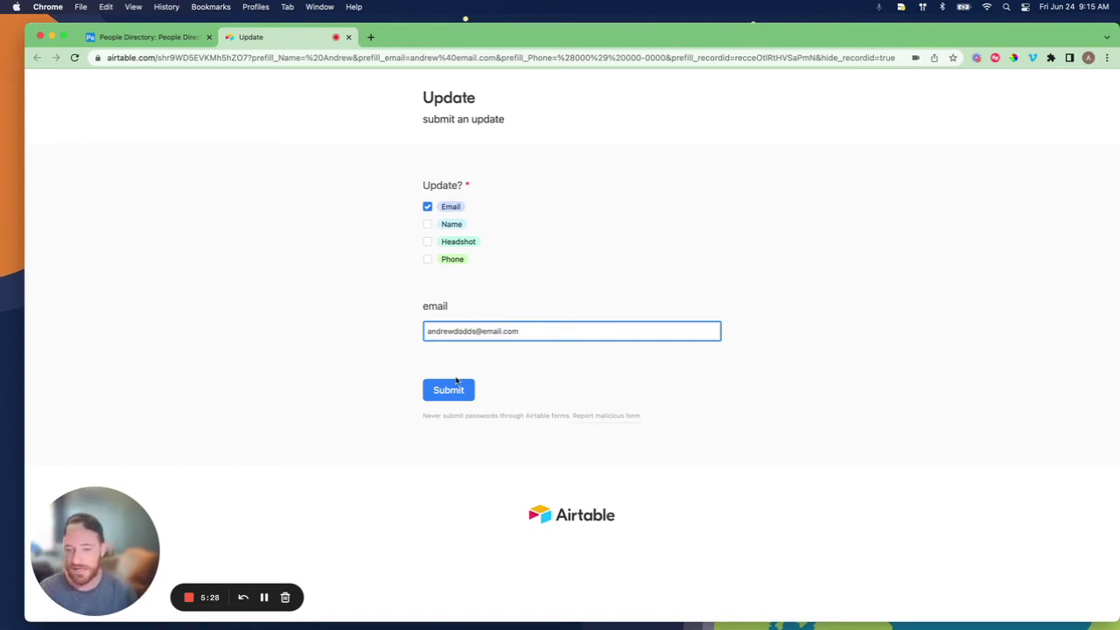
Tick Name and edit it, then untick Name and submit the update request
click(428, 226)
click(457, 333)
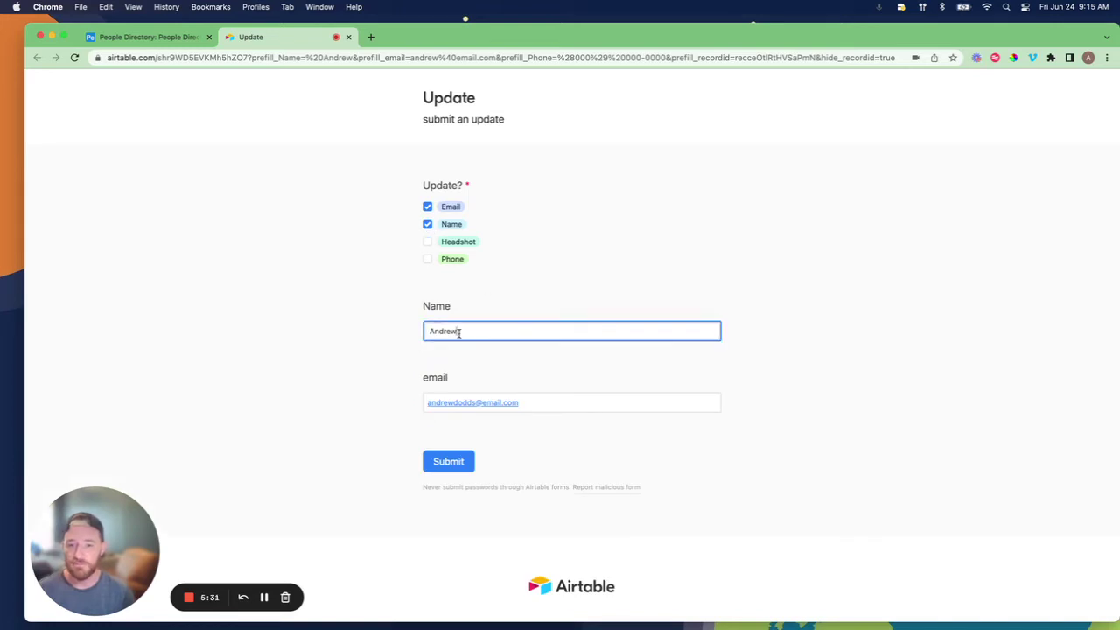
text(Dod)
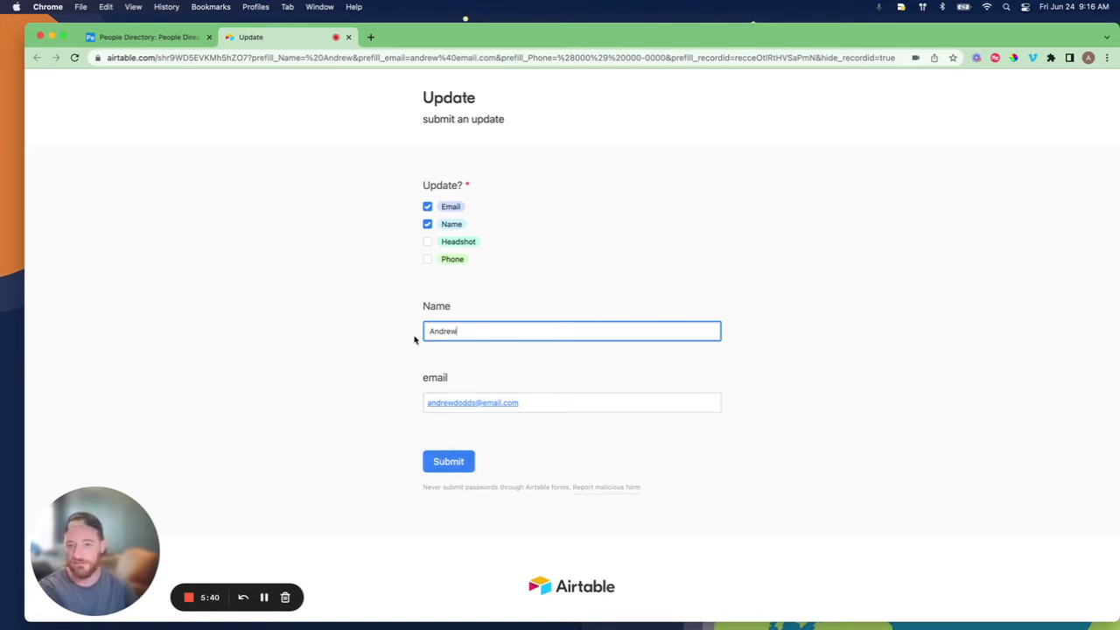
click(428, 224)
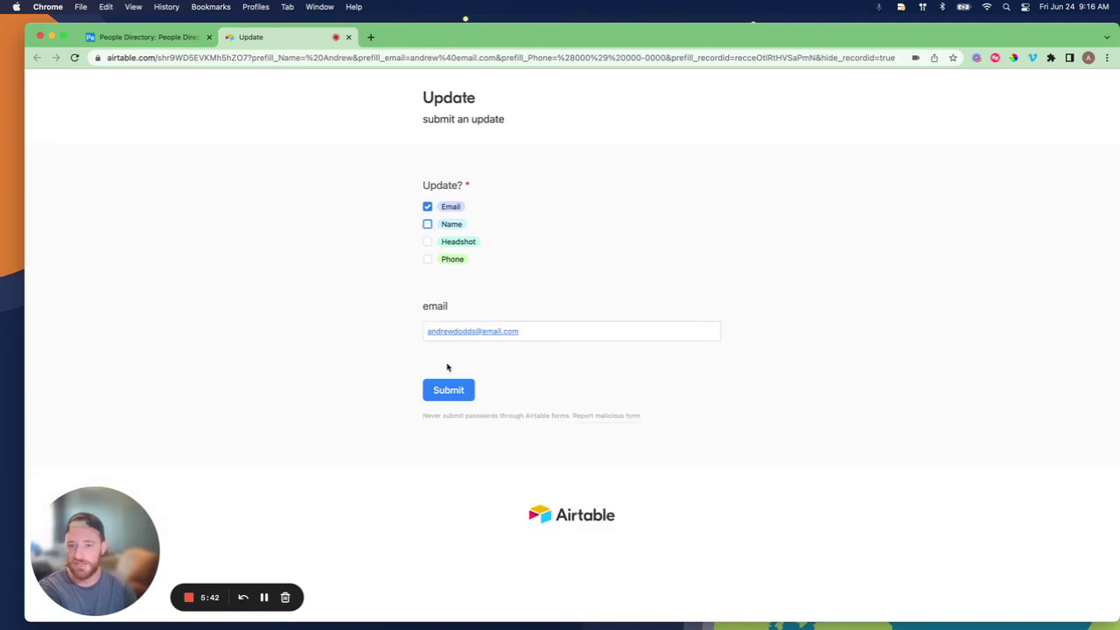
click(448, 391)
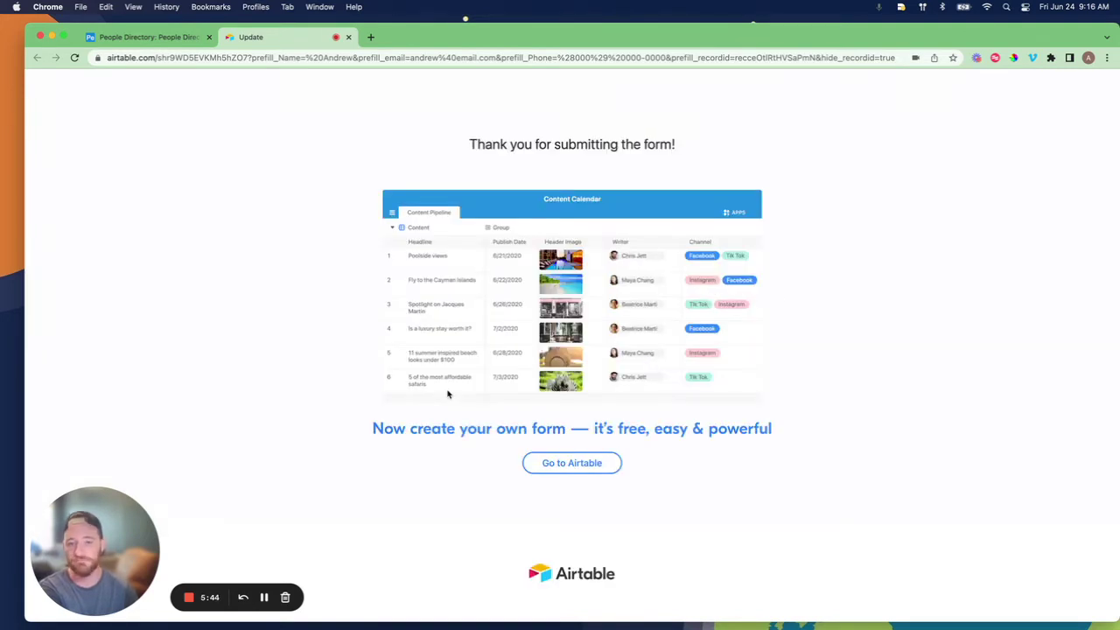
Return to the People Directory grid and scroll to check the updated email column
click(146, 39)
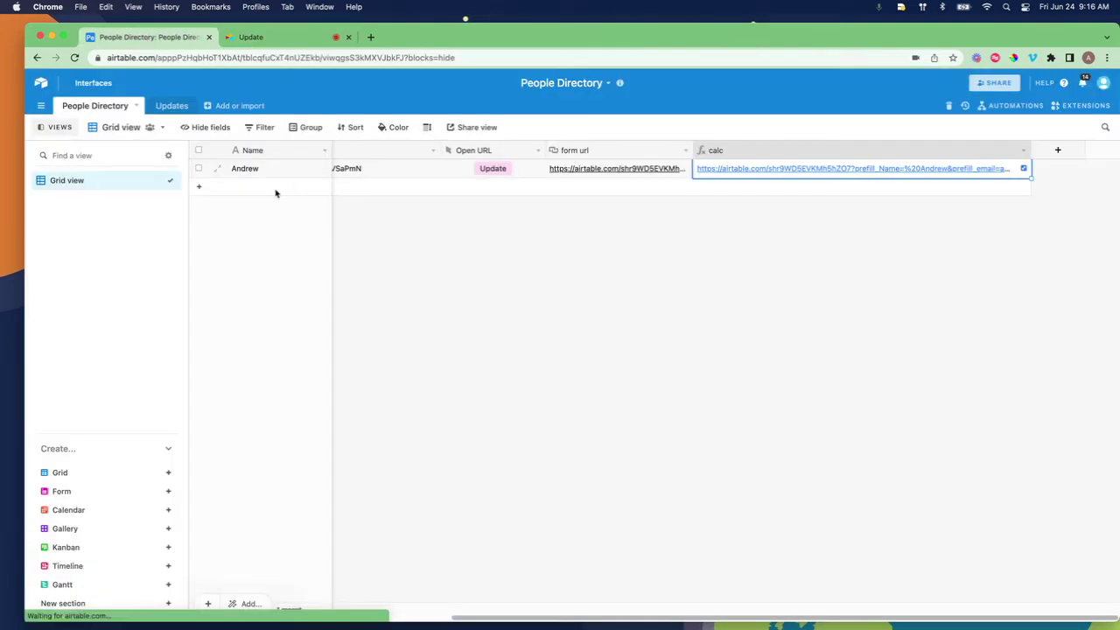
scroll(528, 342, left, 5)
scroll(527, 341, left, 2)
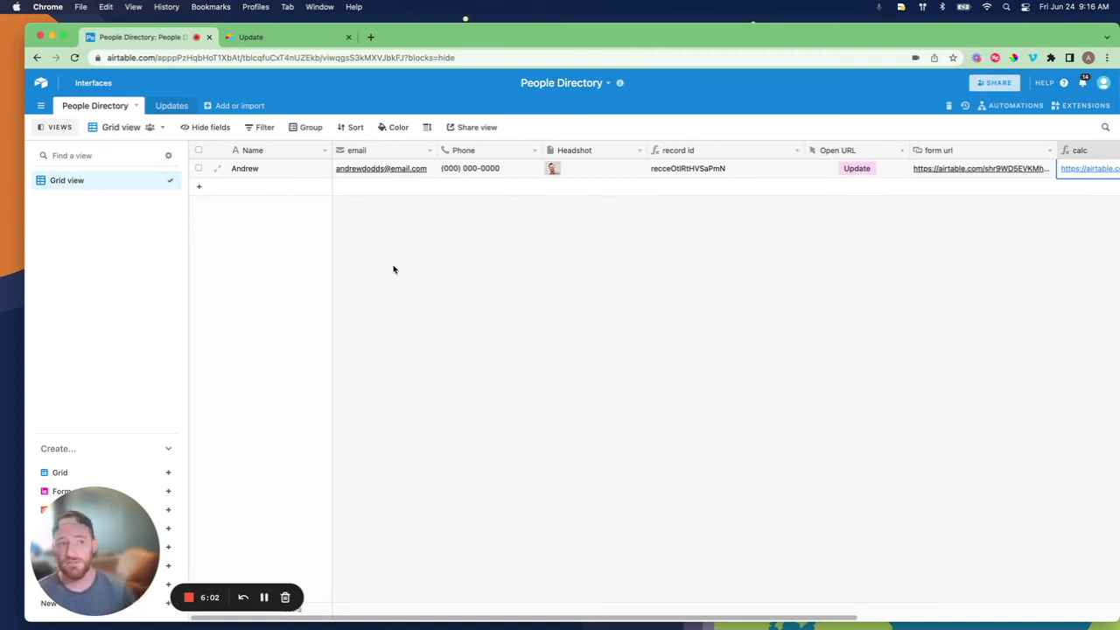
scroll(394, 270, right, 5)
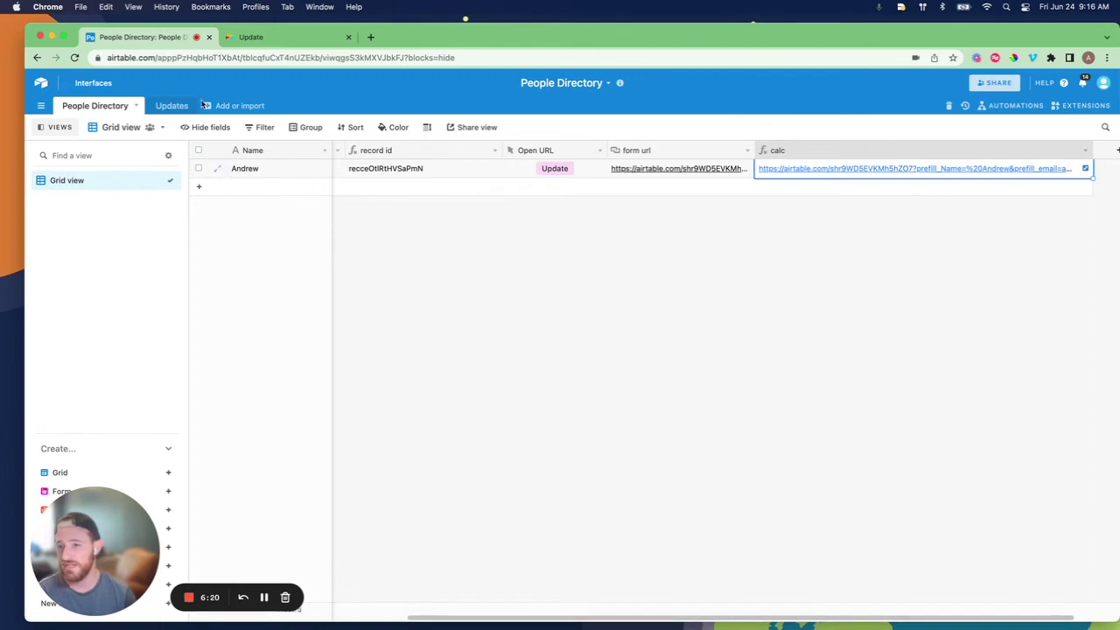
Save the Open URL button field using the calc formula and open the record's Update form
click(599, 151)
click(575, 169)
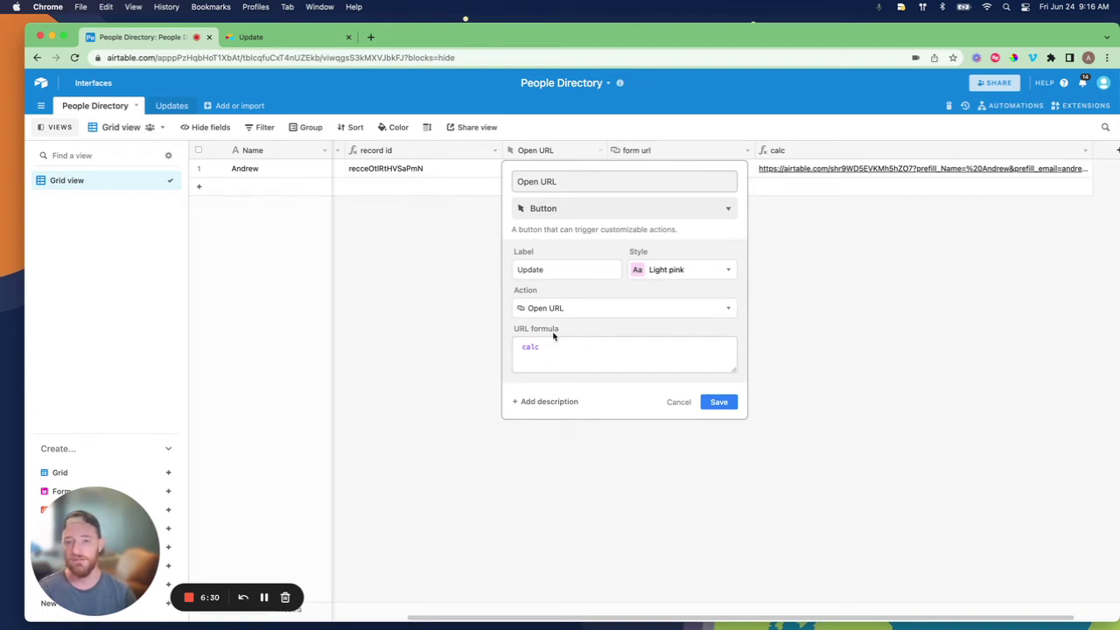
click(718, 402)
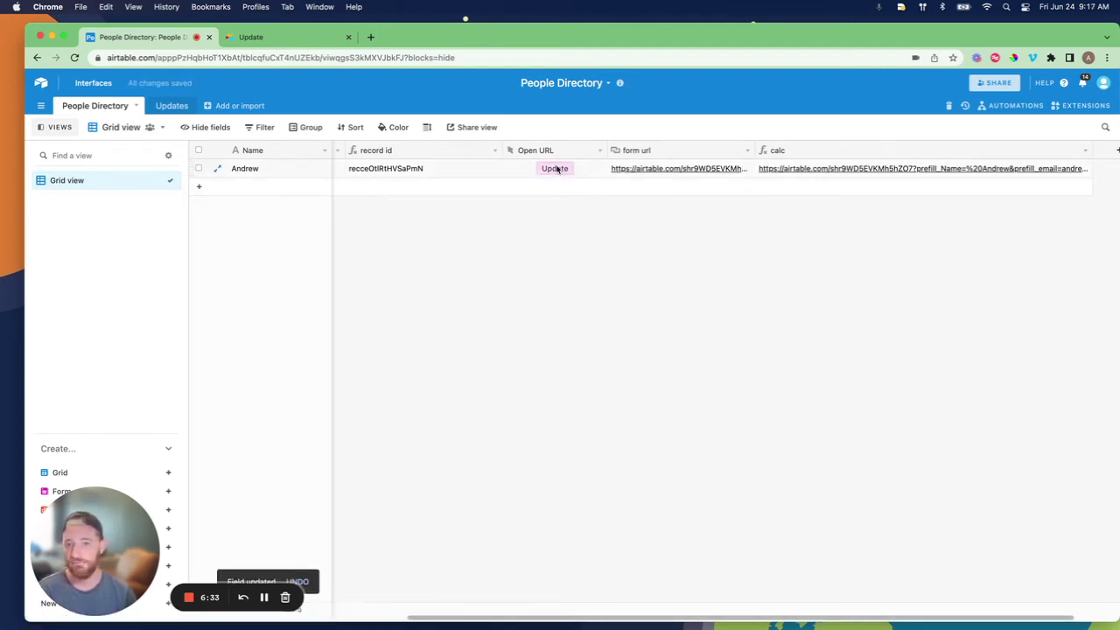
click(556, 168)
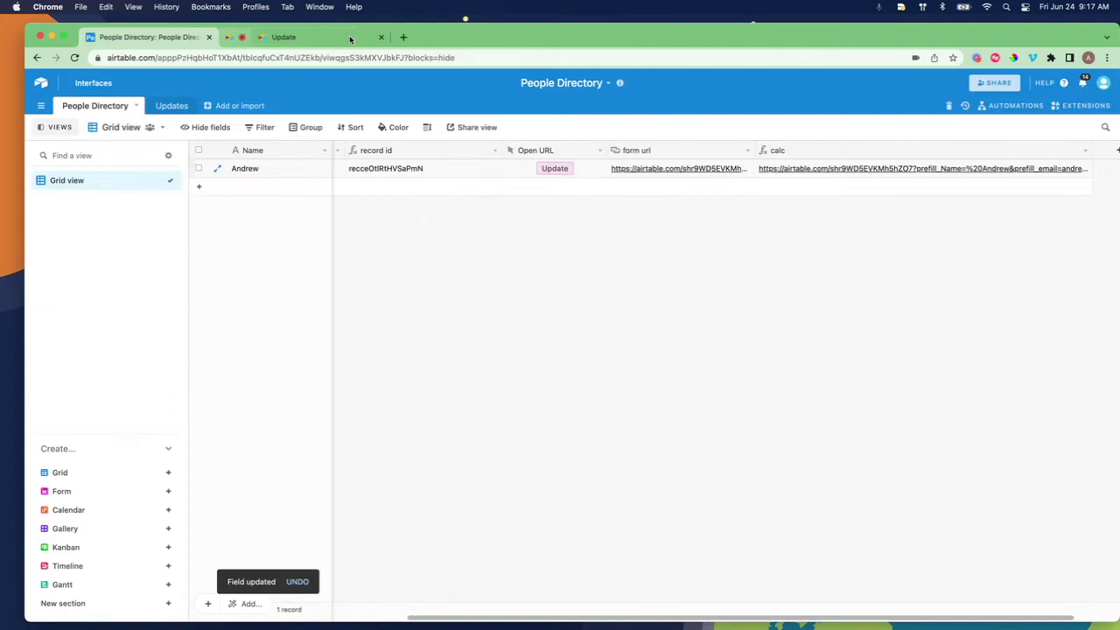
scroll(495, 277, left, 5)
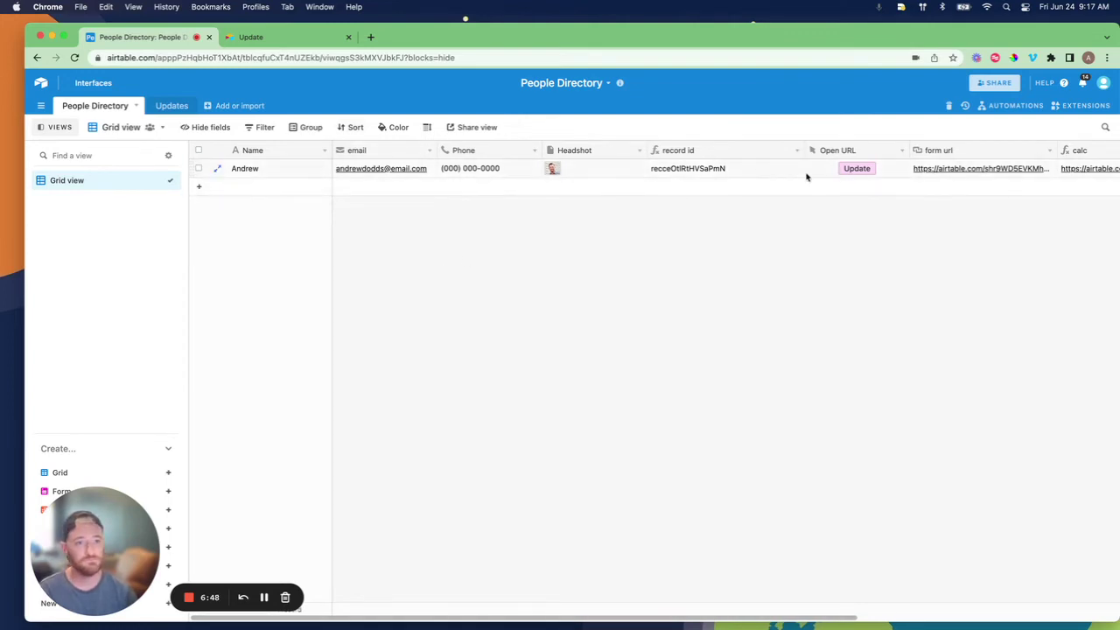
Open the Update Email automation and review its Updates-table trigger requiring Update? to include Email
click(1015, 105)
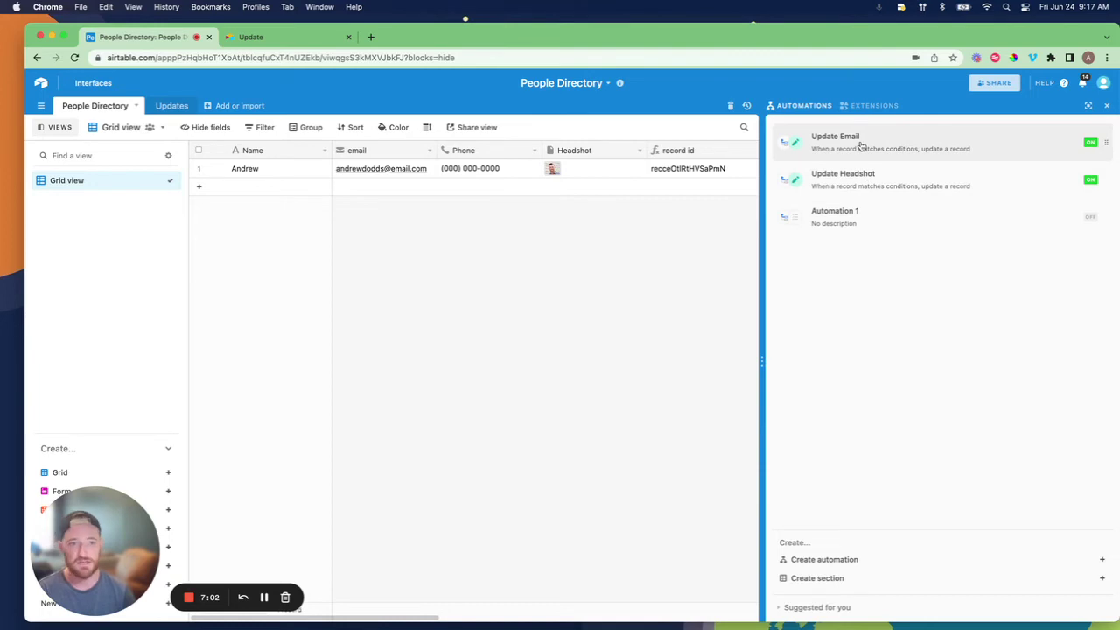
click(862, 147)
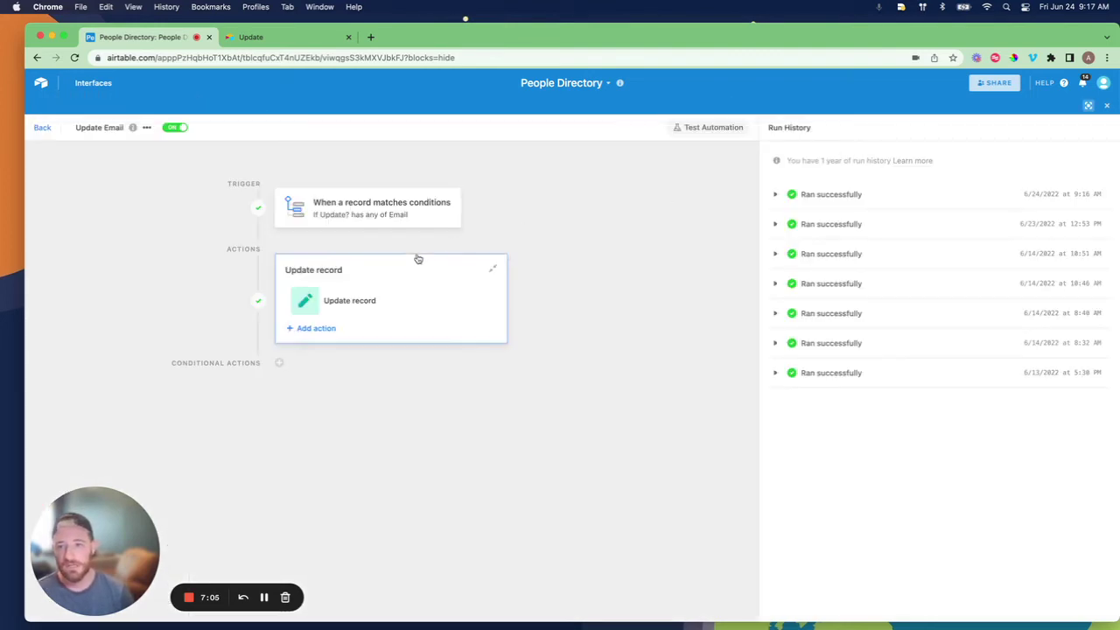
click(404, 225)
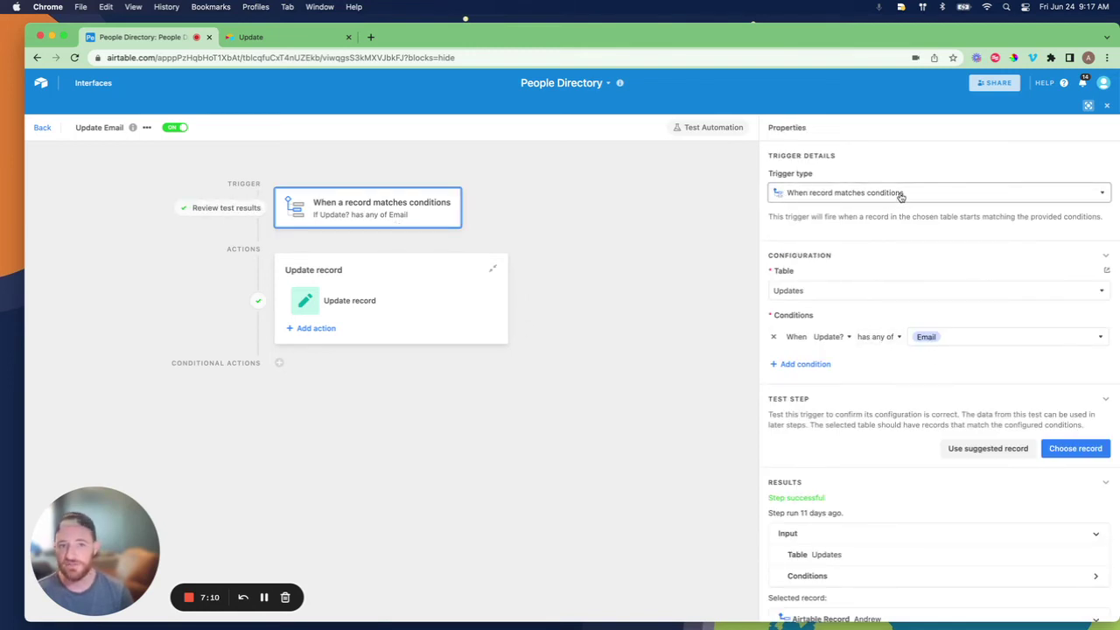
scroll(865, 196, down, 1)
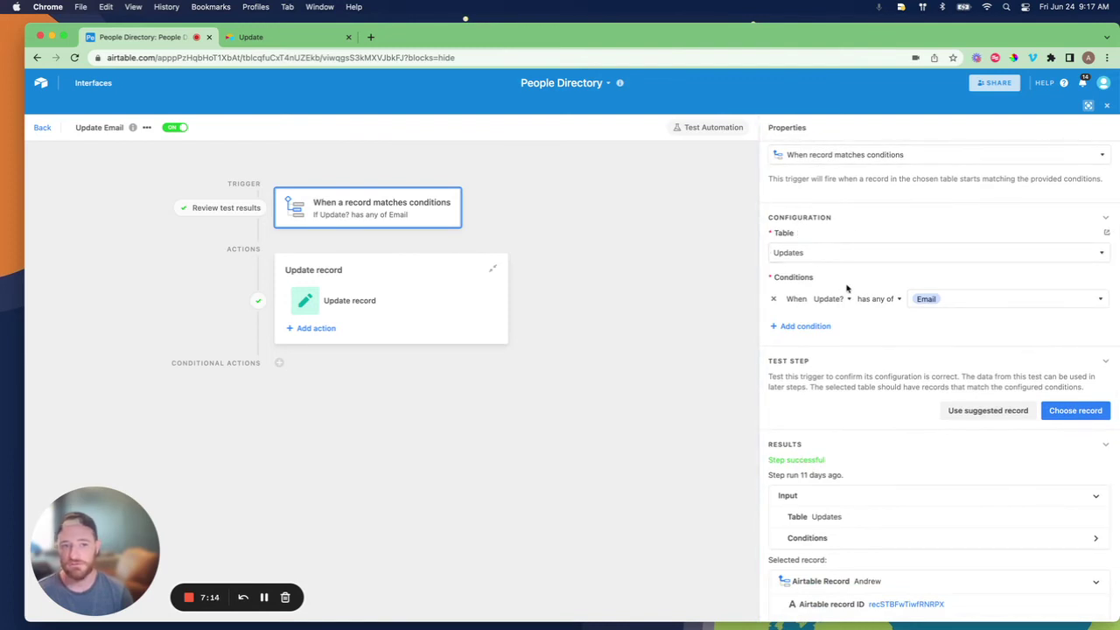
scroll(848, 288, down, 1)
scroll(847, 288, down, 1)
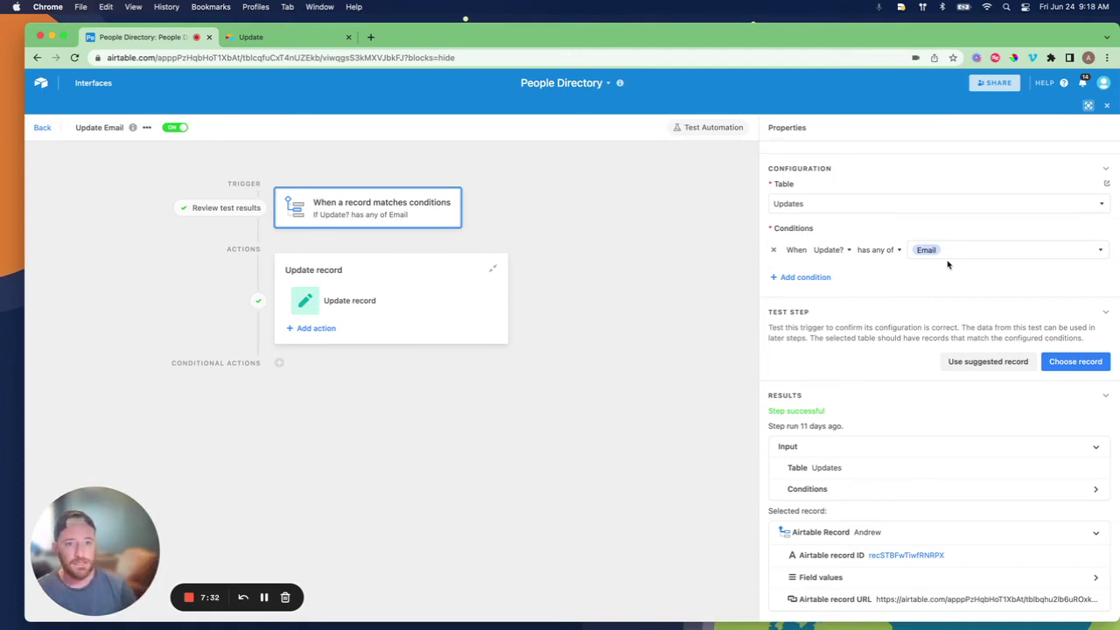
scroll(948, 264, down, 2)
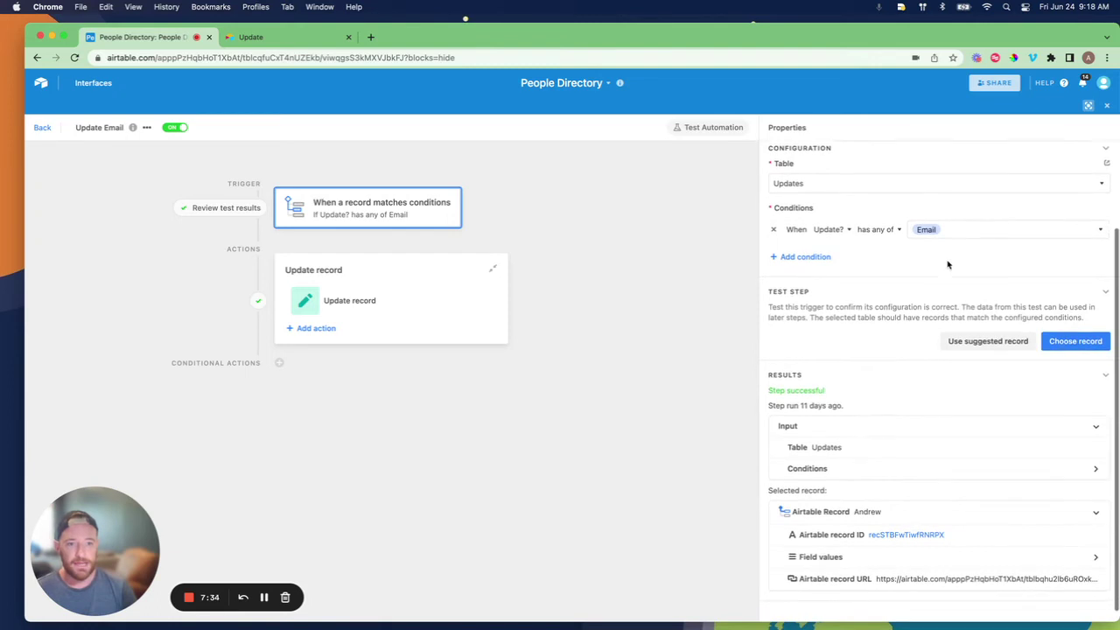
scroll(948, 264, up, 3)
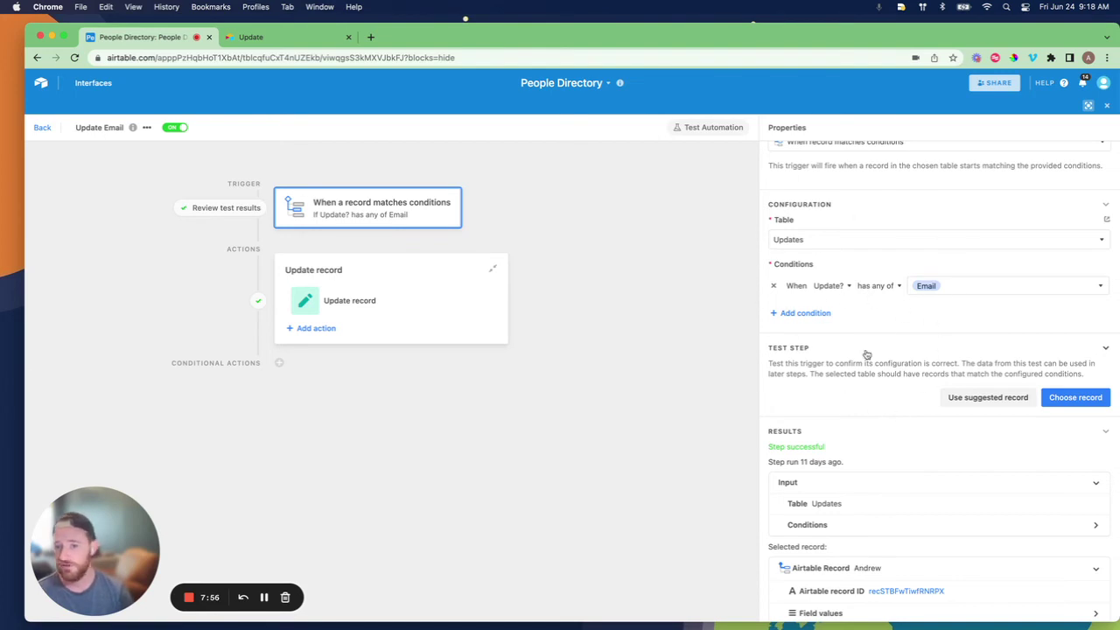
click(333, 300)
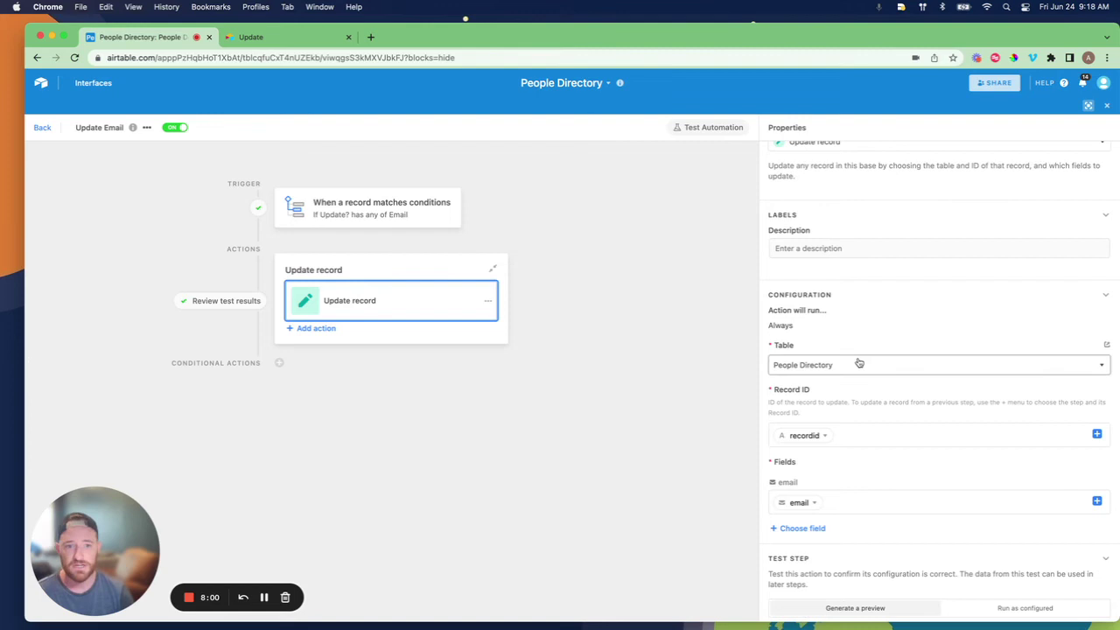
scroll(872, 275, down, 2)
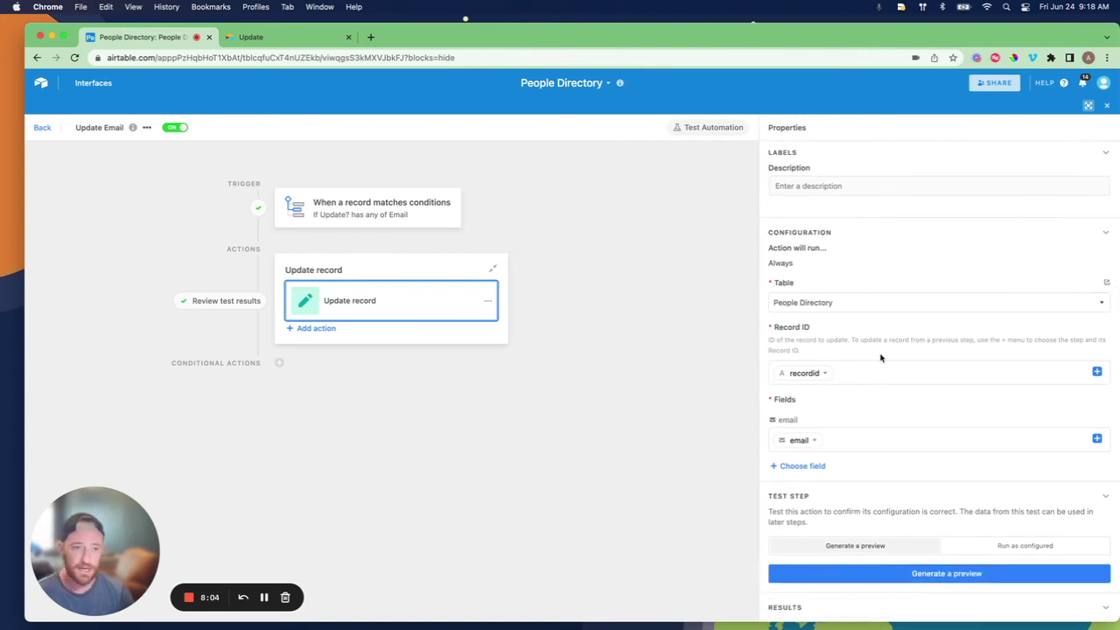
click(926, 376)
click(1097, 372)
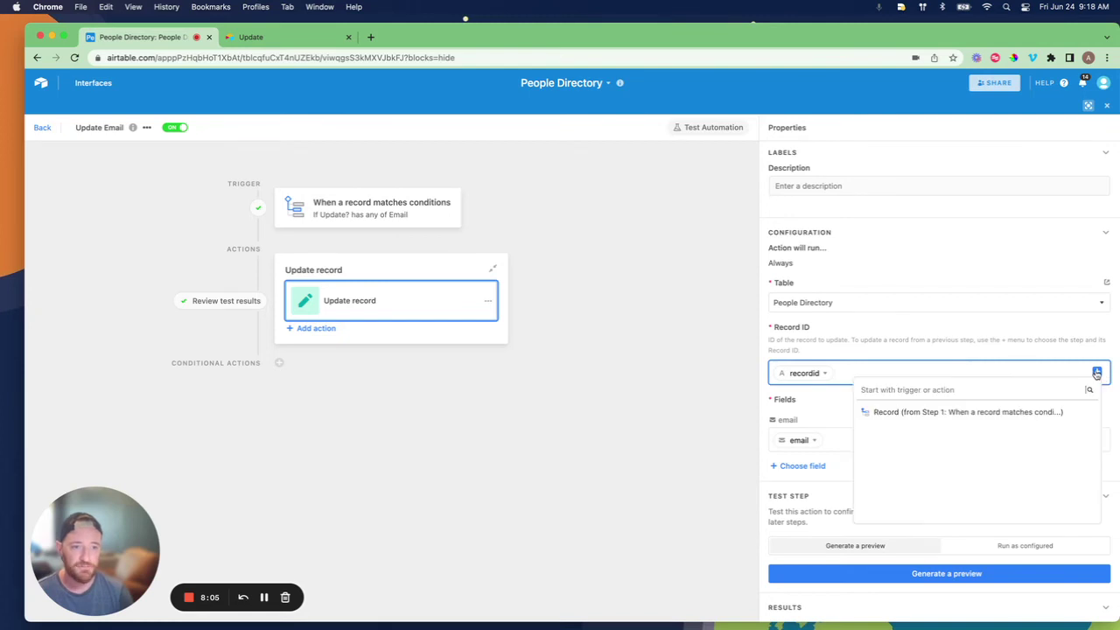
click(1078, 412)
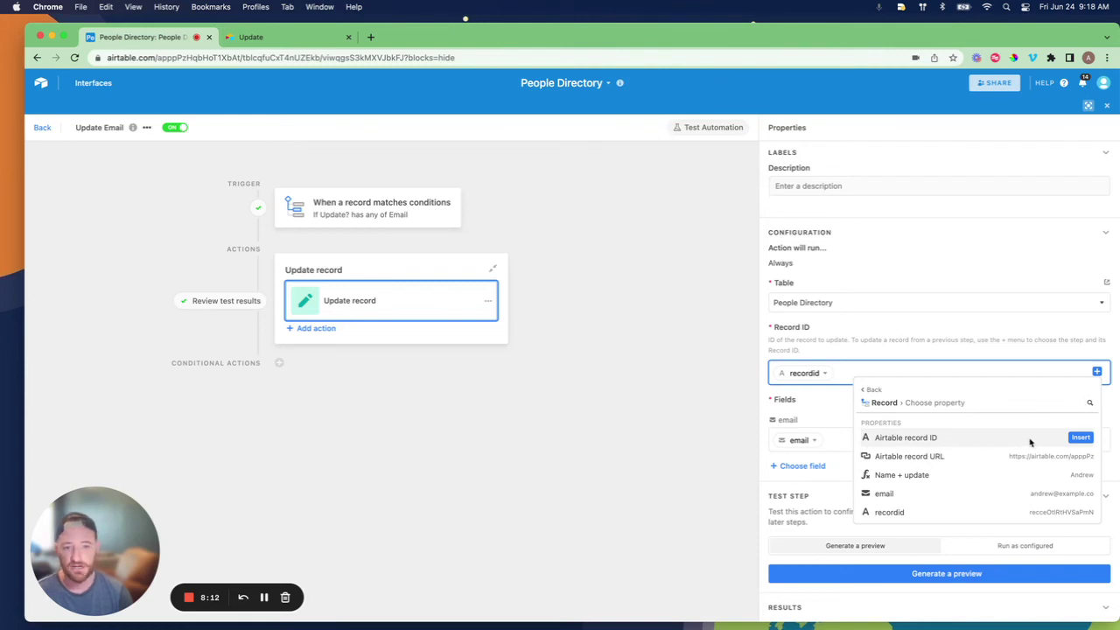
click(867, 325)
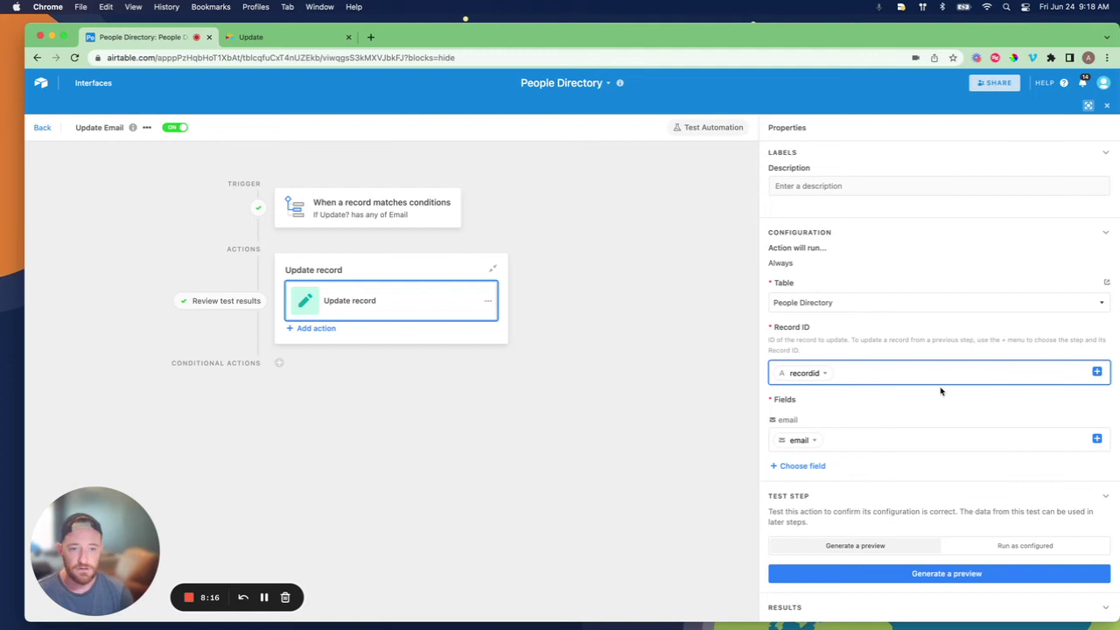
scroll(940, 391, down, 1)
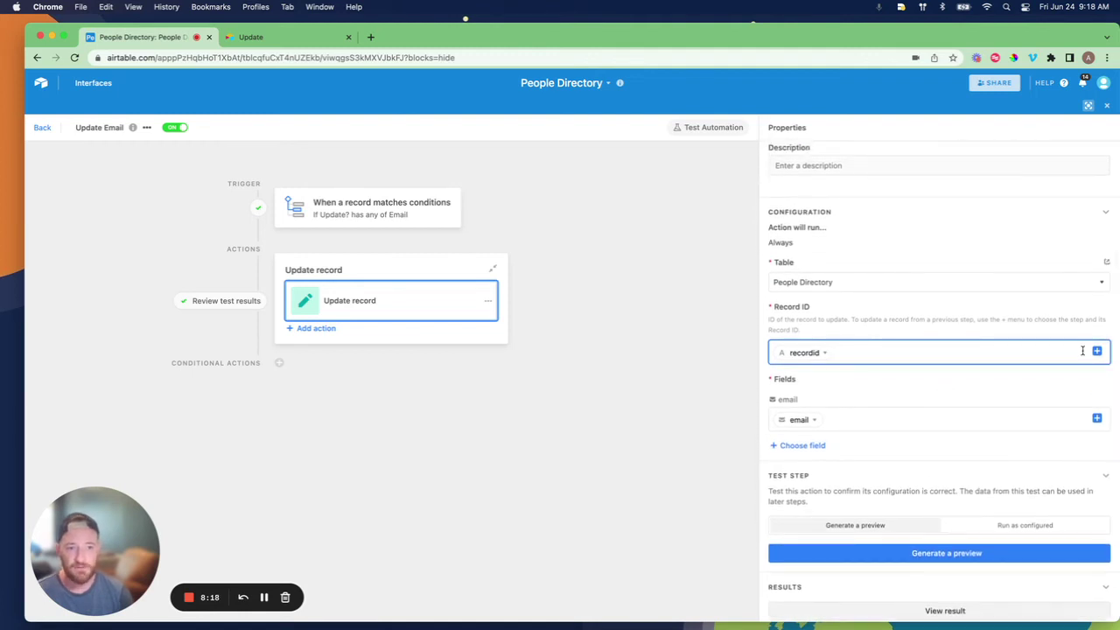
click(1096, 351)
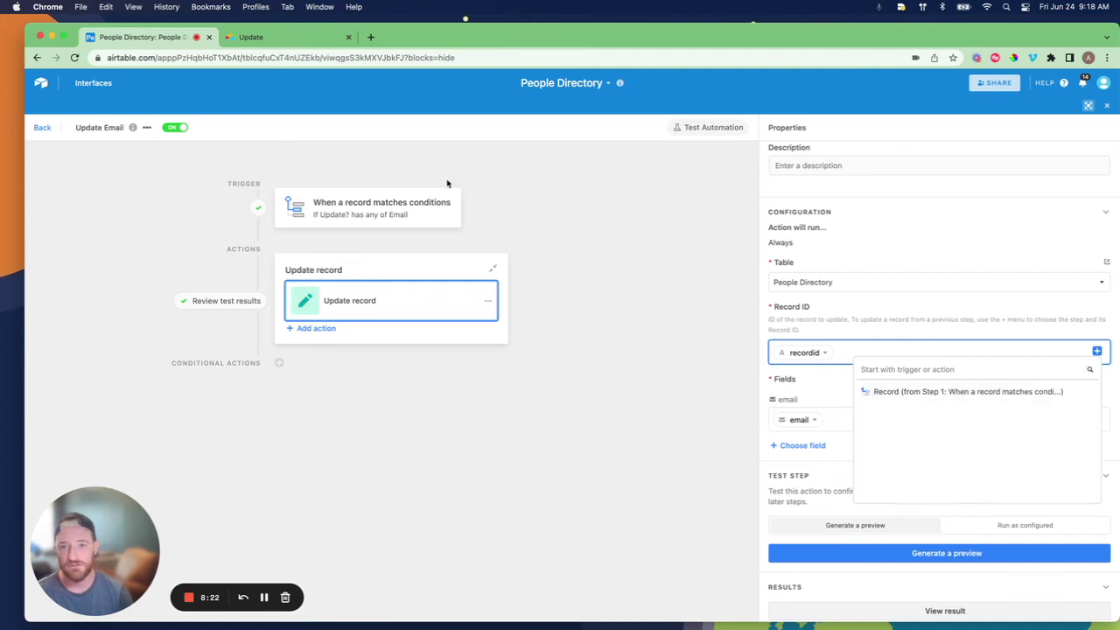
click(975, 310)
scroll(971, 324, down, 2)
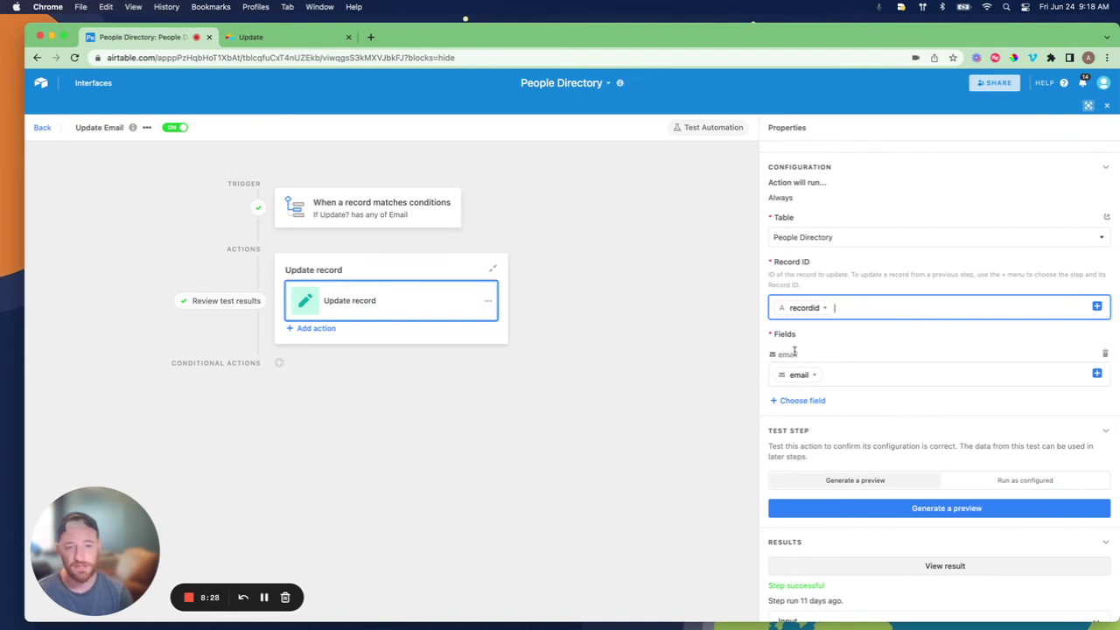
drag(768, 355, 795, 355)
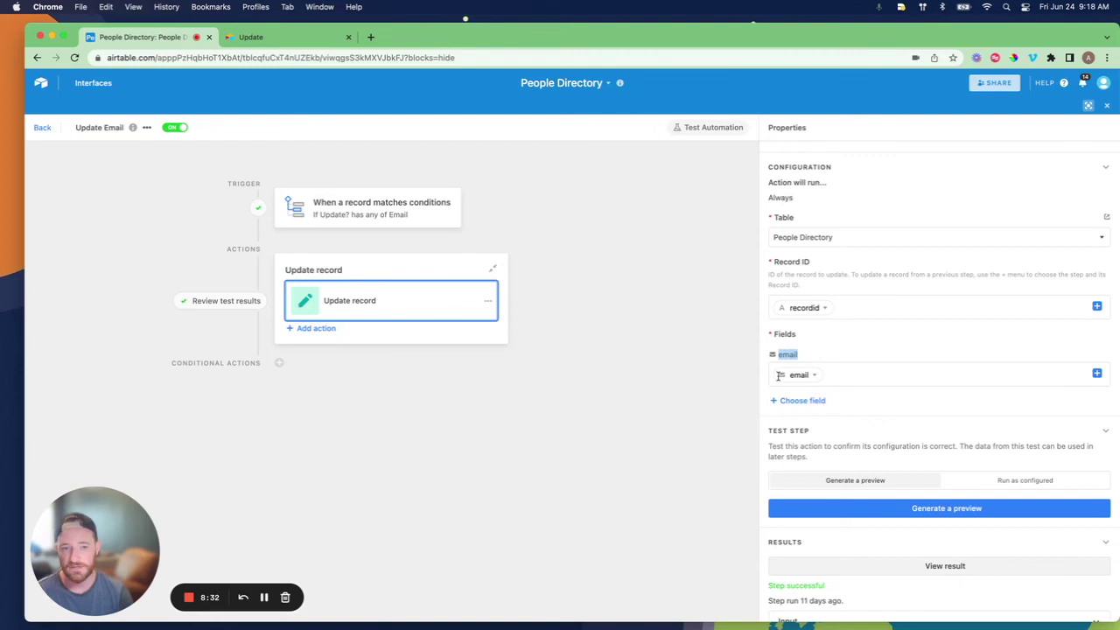
click(805, 401)
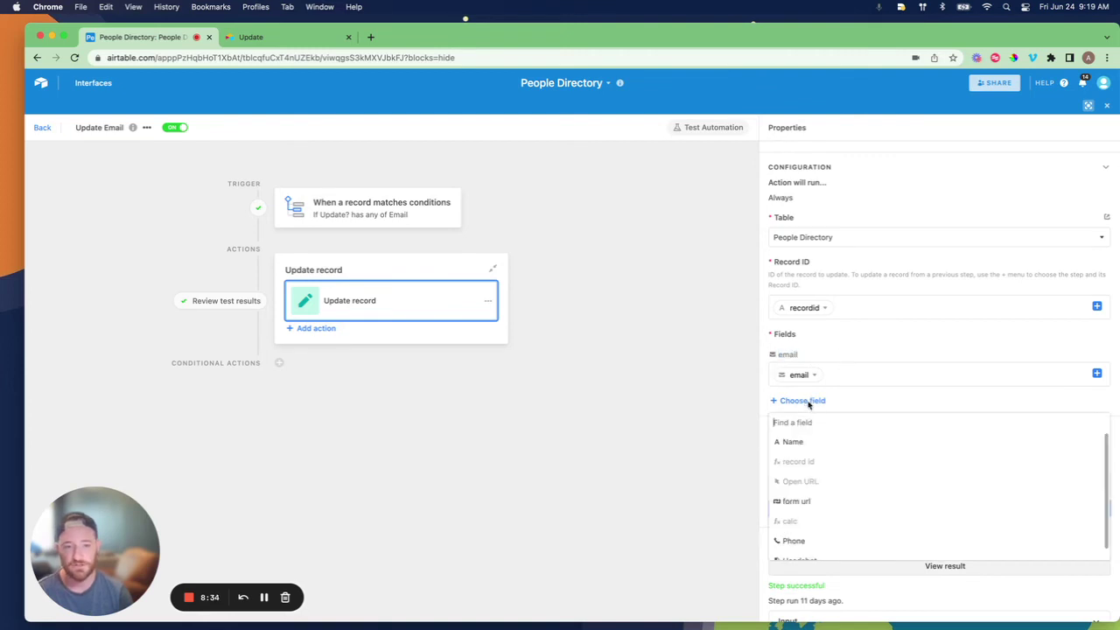
scroll(808, 525, down, 1)
click(863, 342)
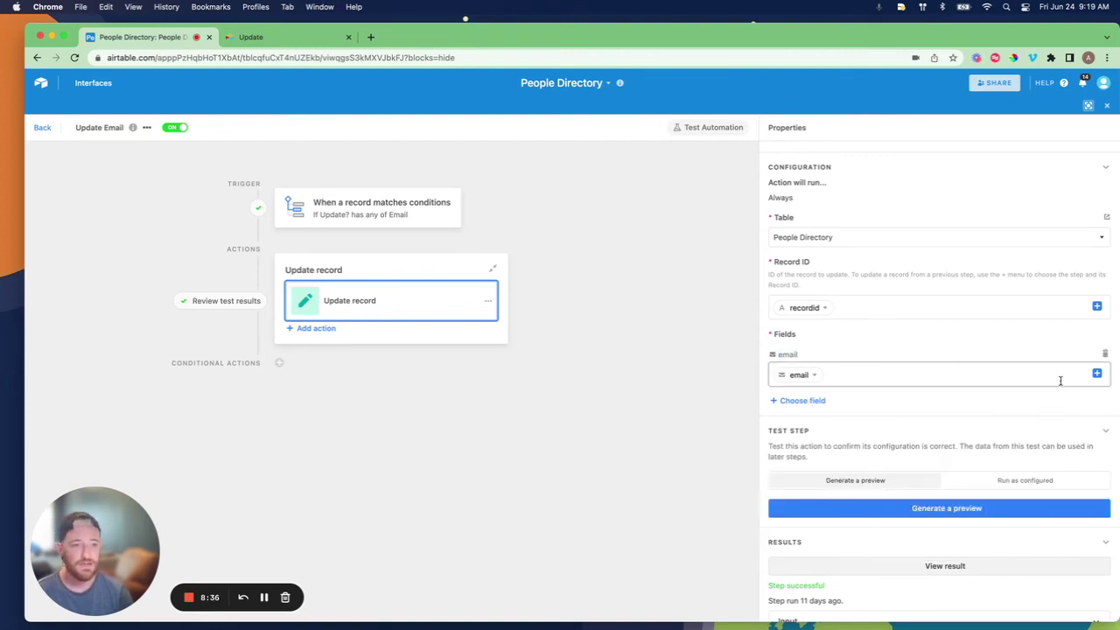
click(1097, 375)
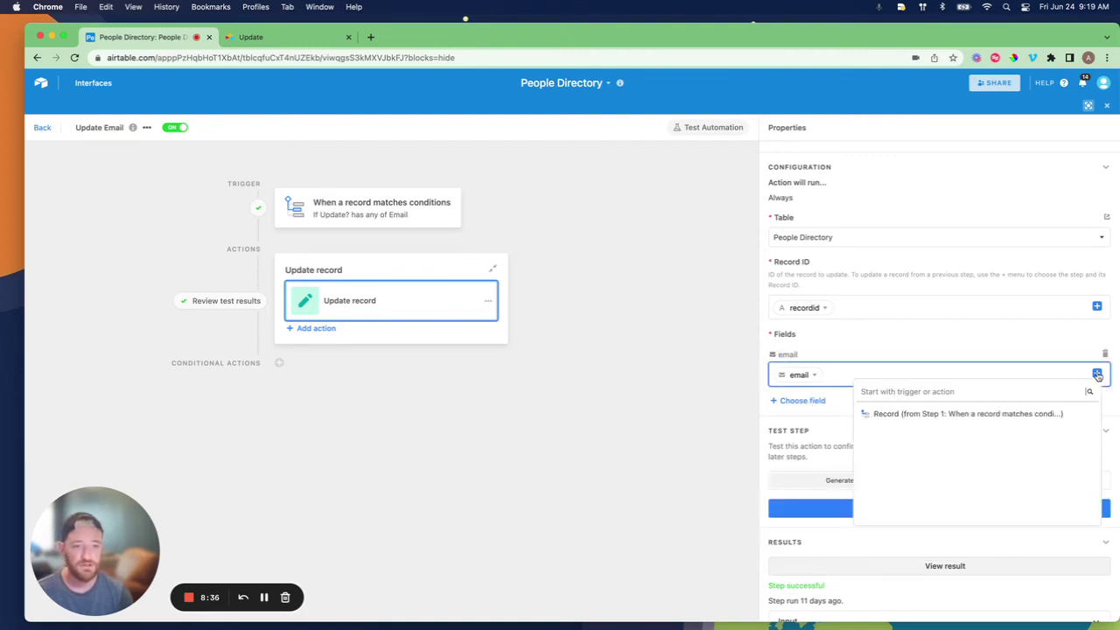
click(1070, 414)
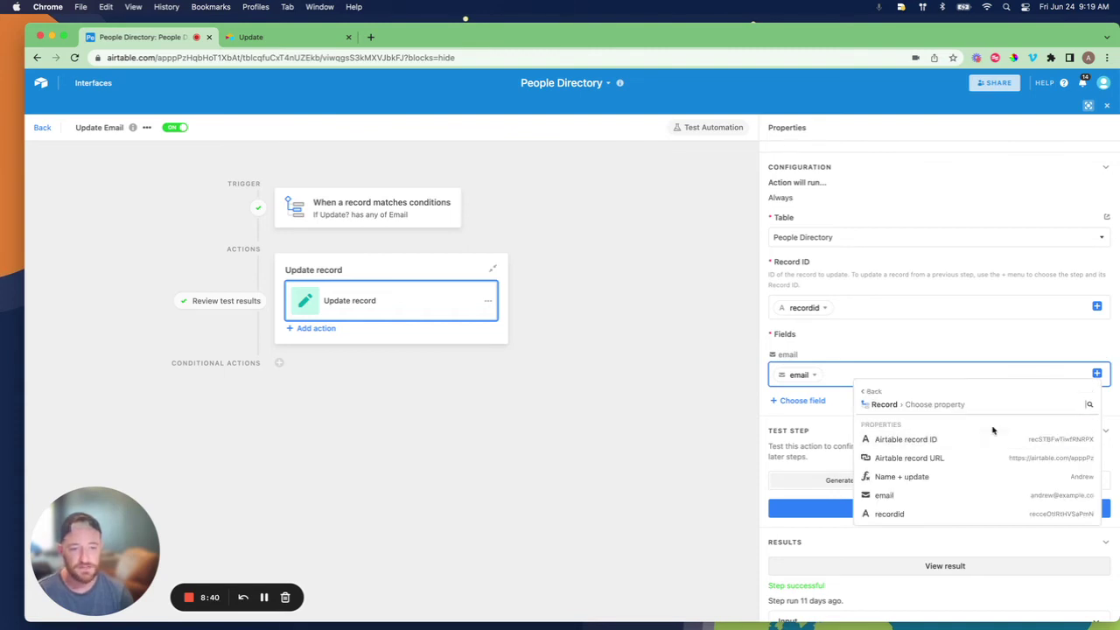
scroll(993, 430, down, 1)
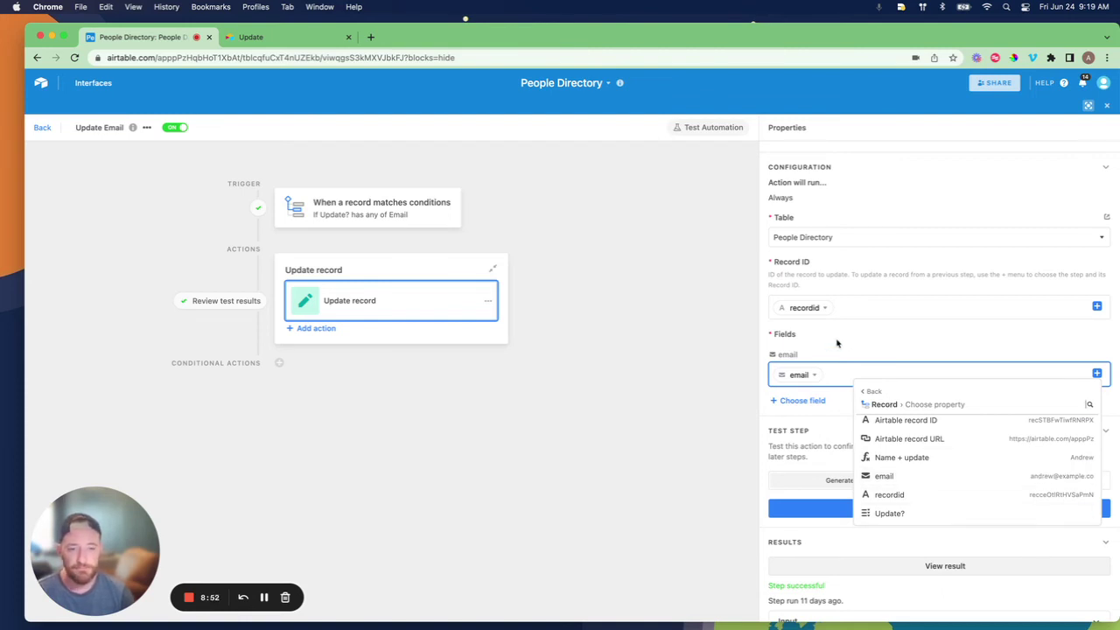
key(Escape)
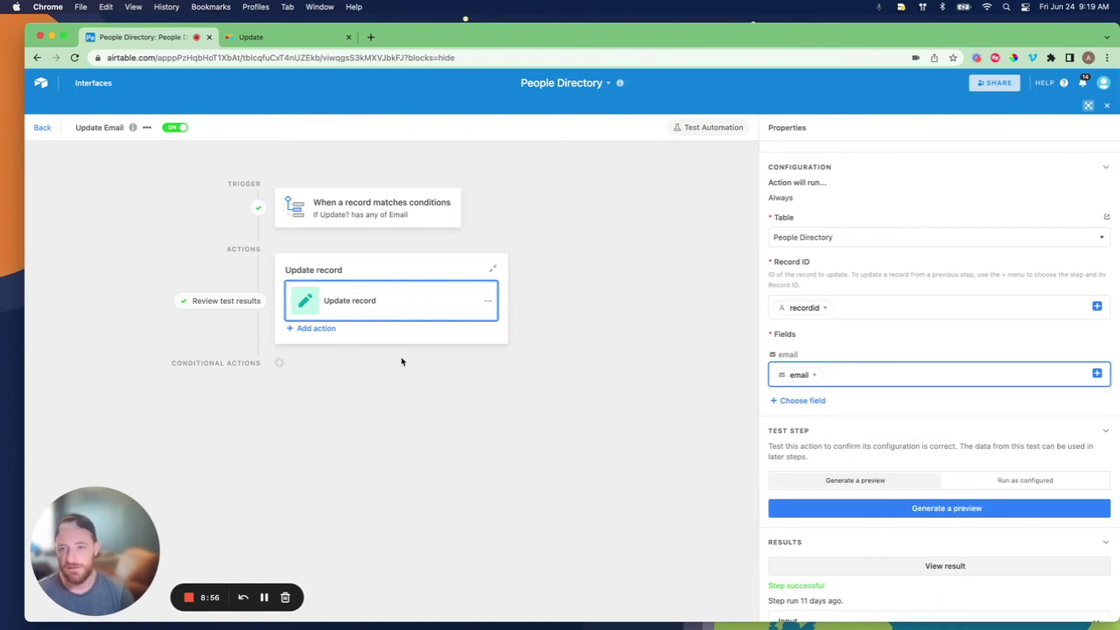
Leave the automation editor and tick Headshot and Email on the prefilled Update form
click(45, 131)
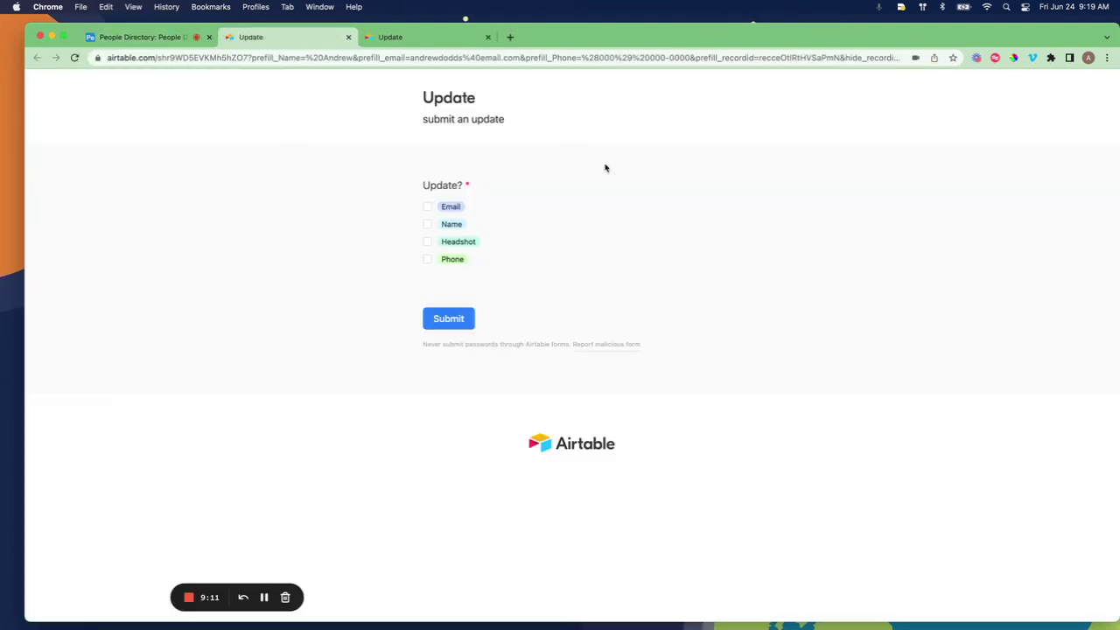
click(427, 242)
click(428, 207)
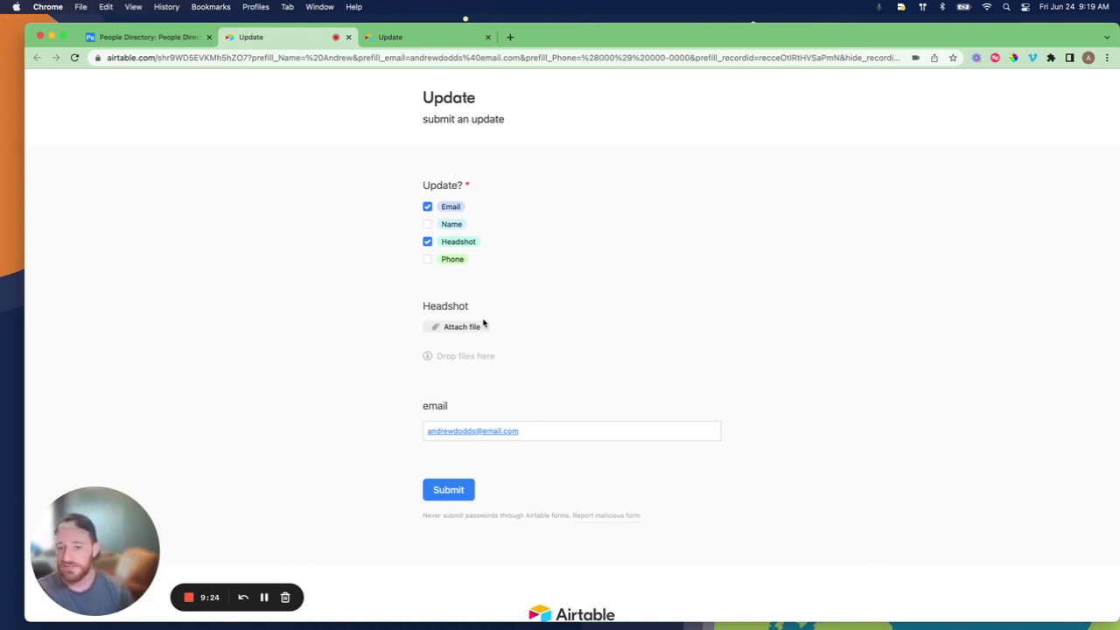
Attach and upload headshot.jpeg to the form's Headshot field
click(447, 327)
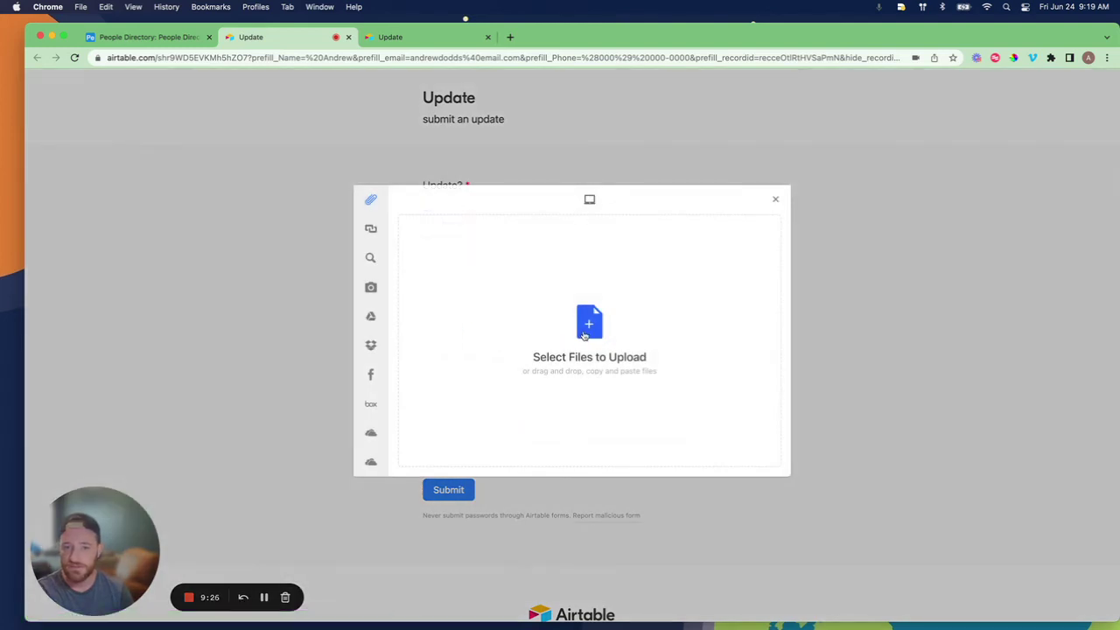
click(585, 337)
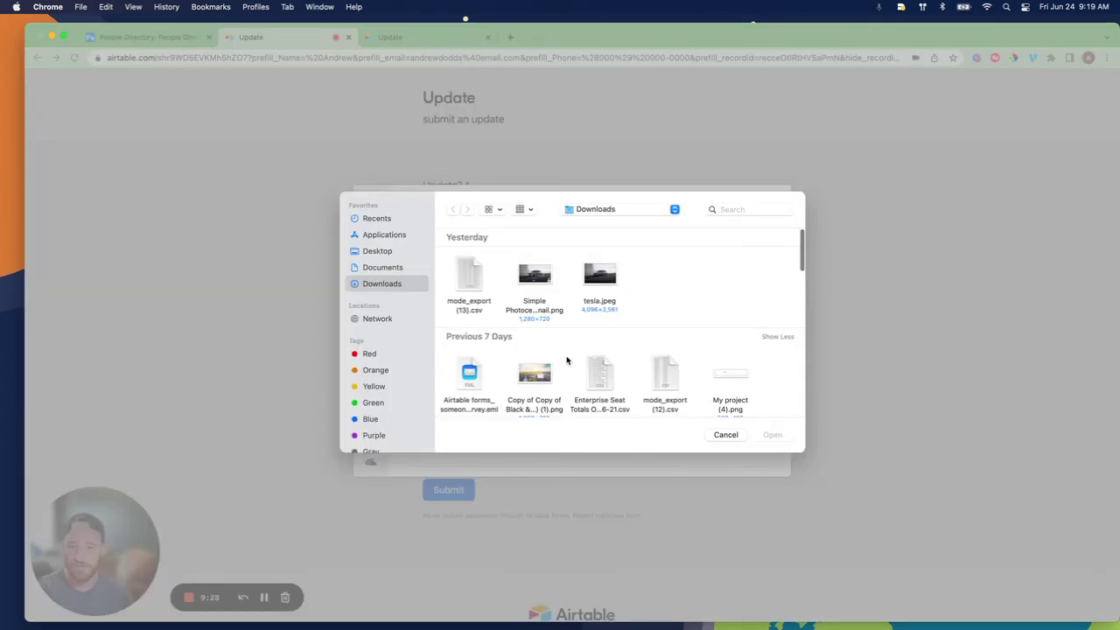
click(742, 209)
text(headshot)
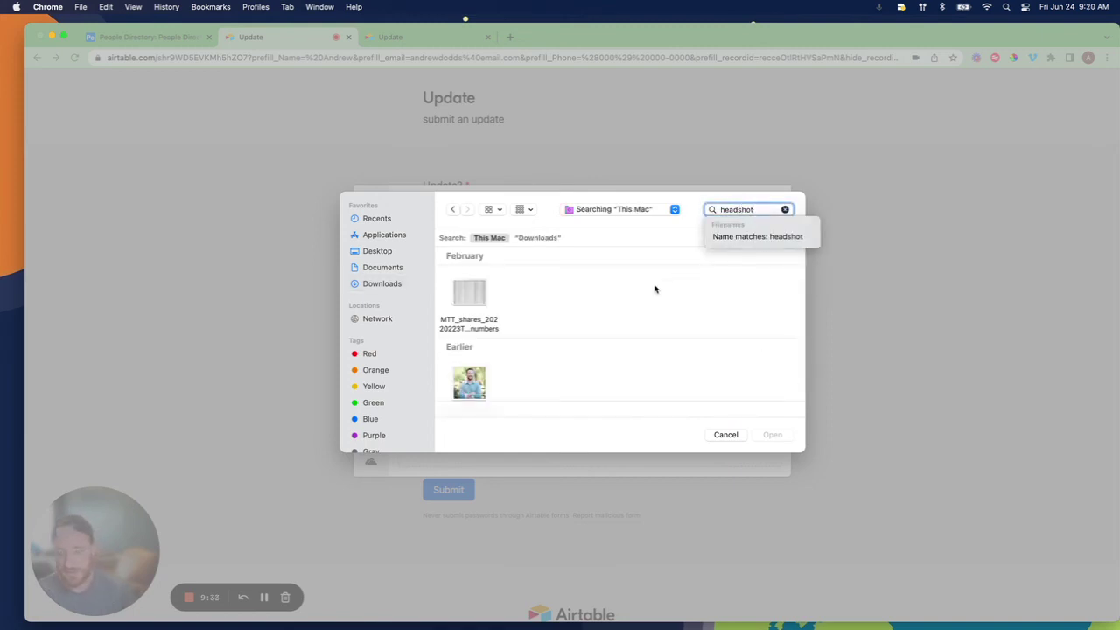
scroll(545, 305, down, 1)
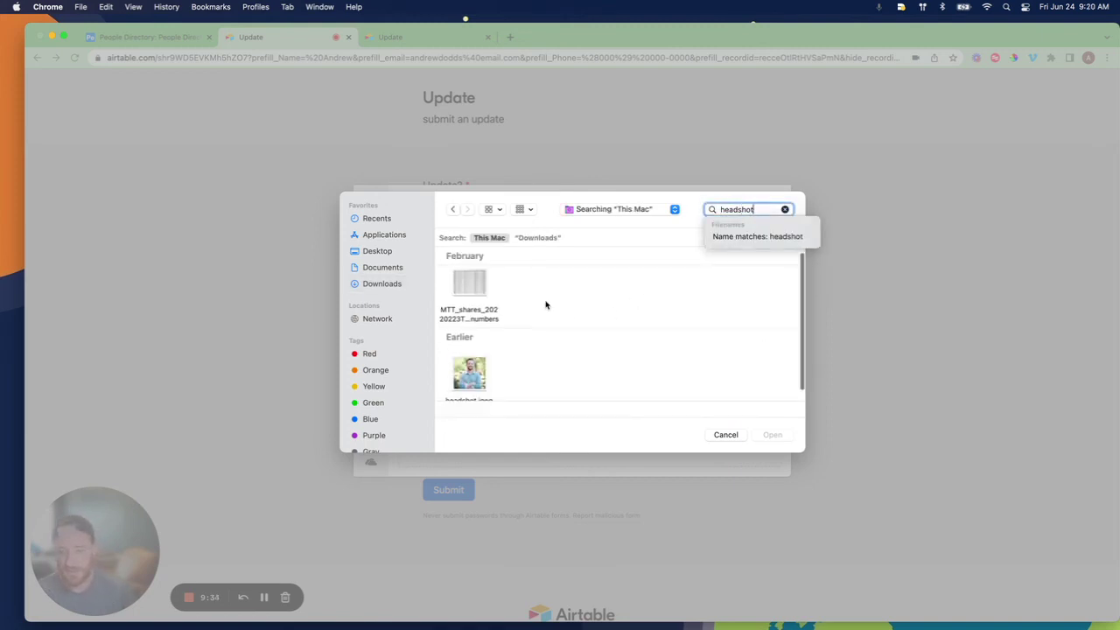
click(462, 359)
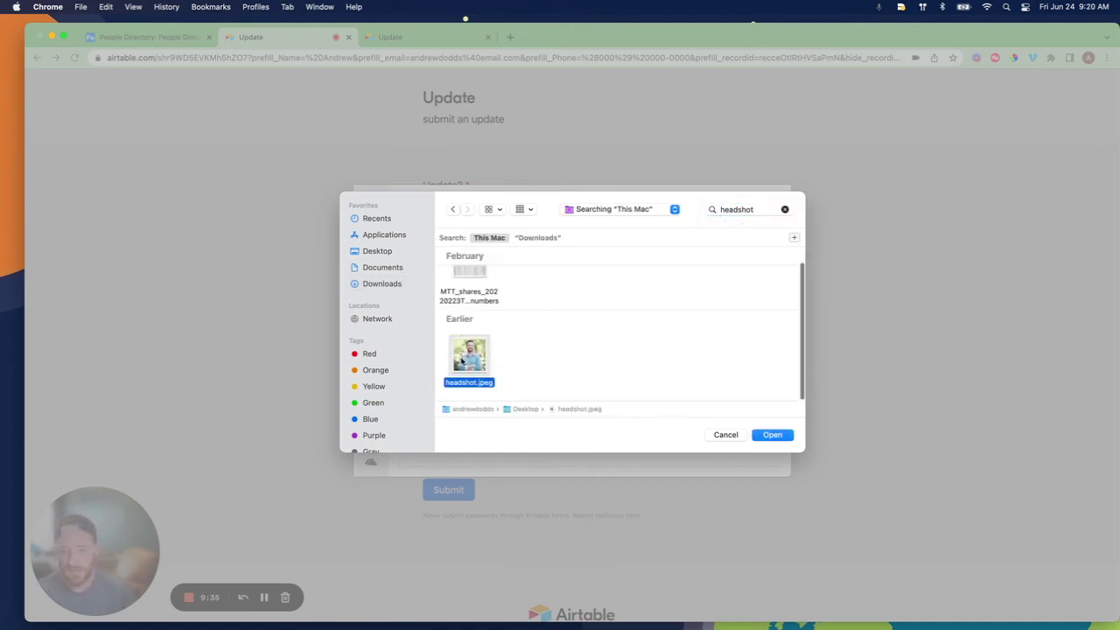
click(772, 435)
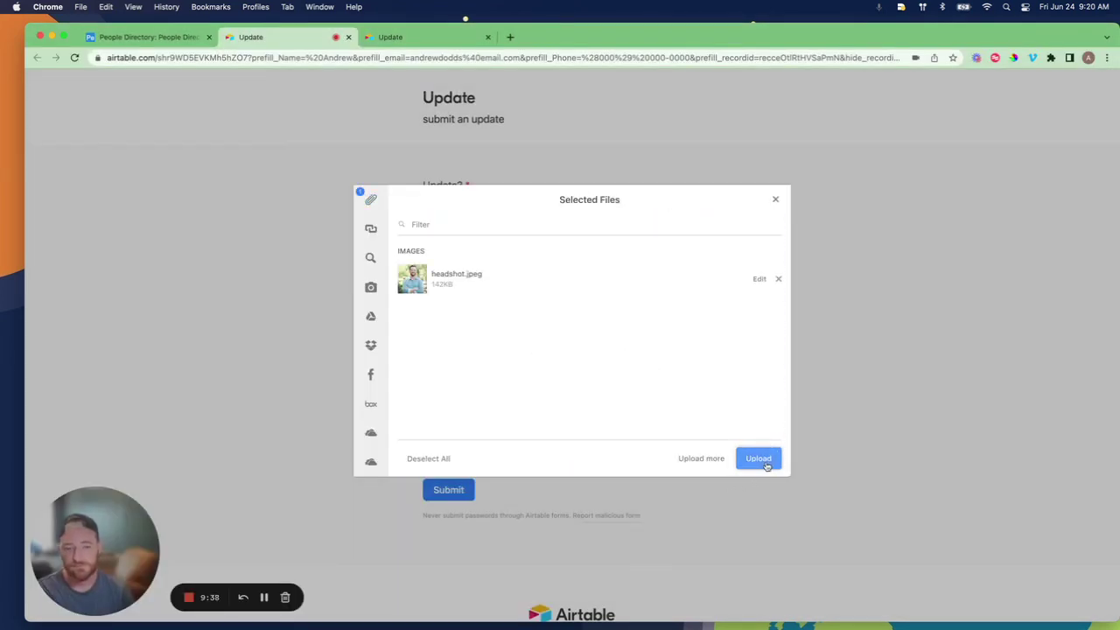
click(759, 459)
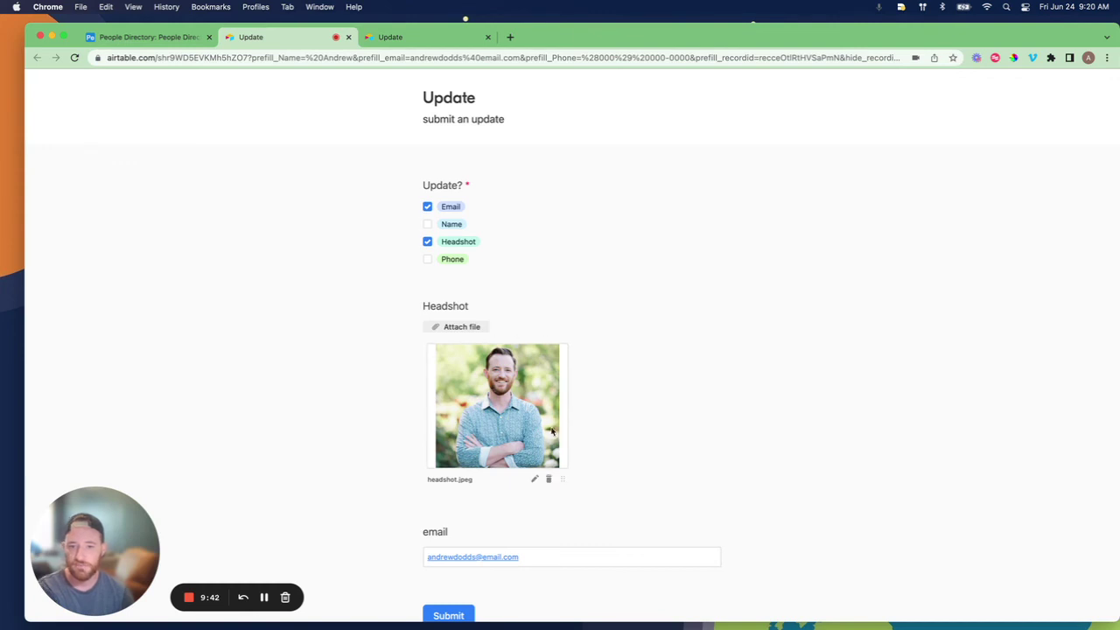
Replace the prefilled email with the person's new email address
scroll(570, 382, down, 3)
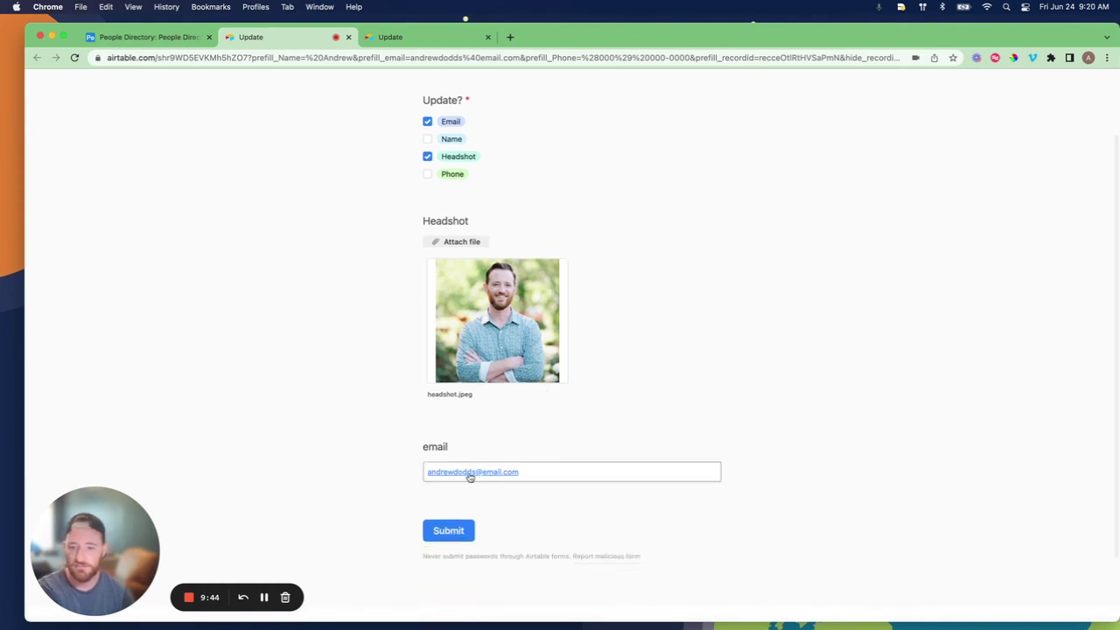
triple_click(548, 469)
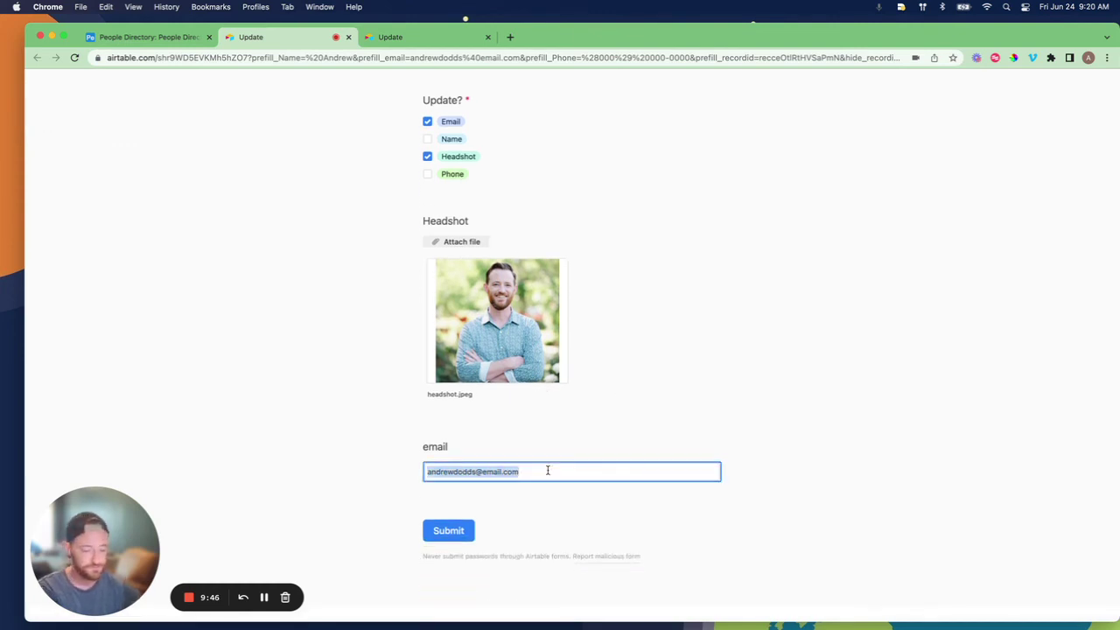
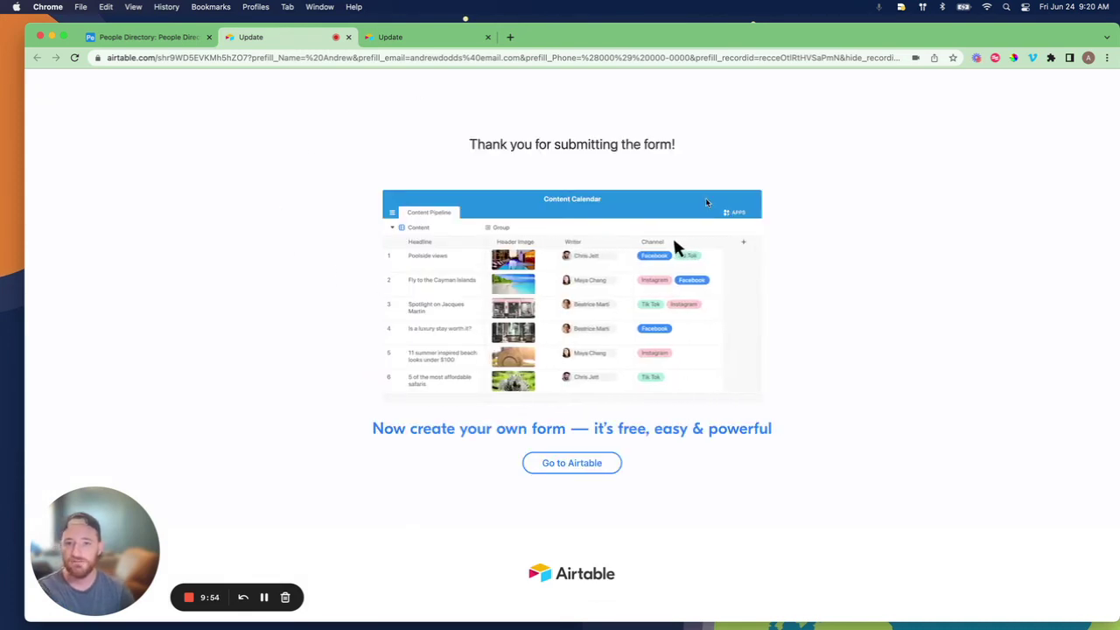
Show the Updates table as a full-width grid and check the Headshot, Email entry dated 6/24/2022
click(150, 38)
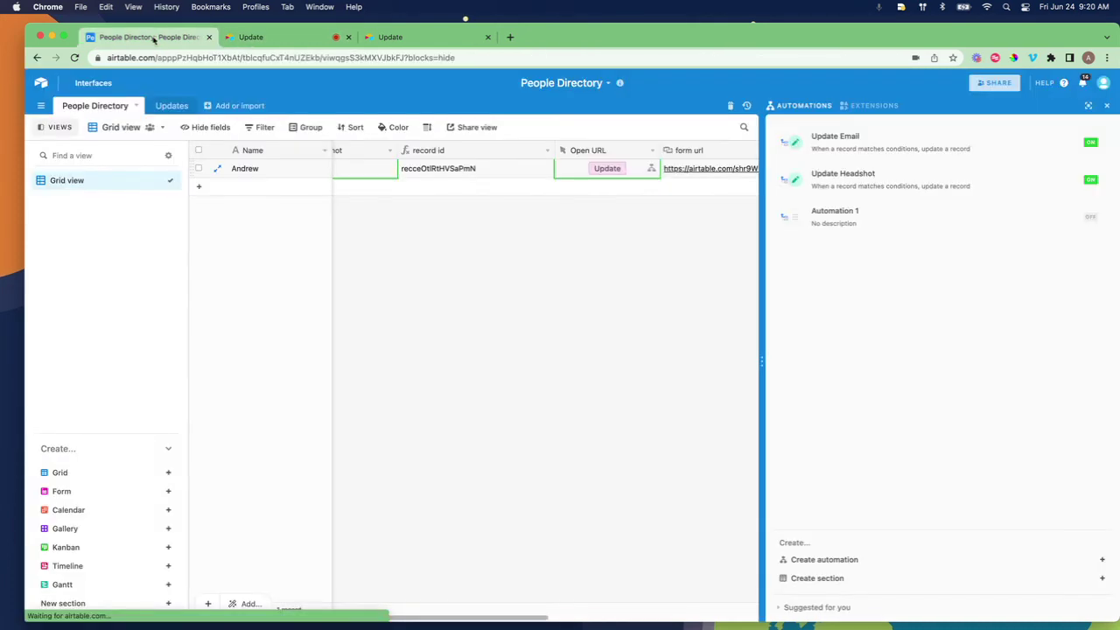
scroll(599, 330, left, 5)
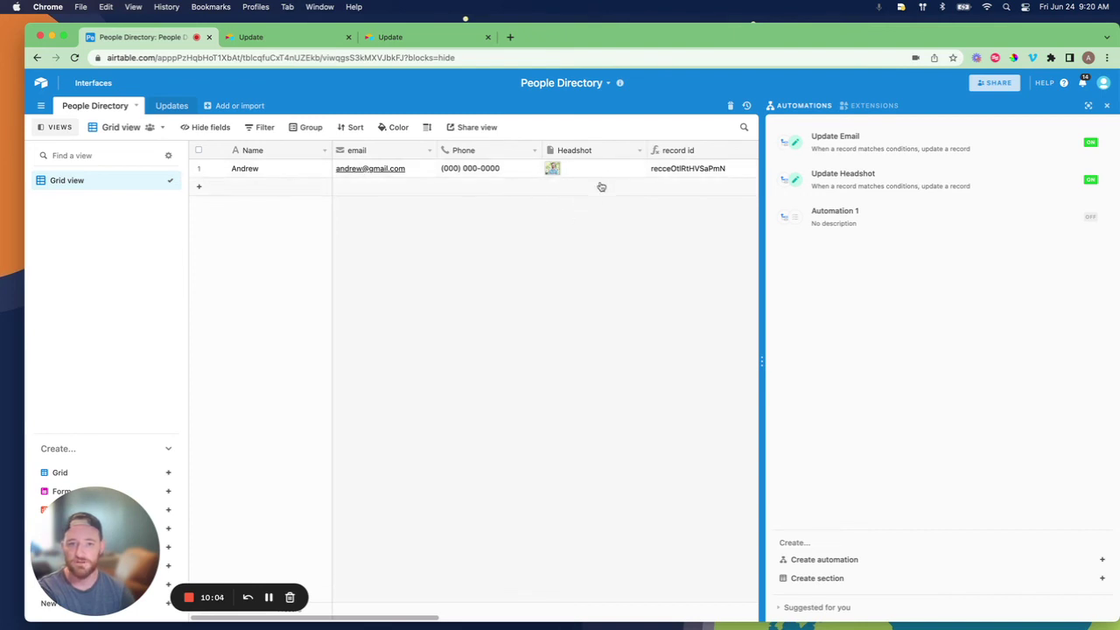
click(176, 107)
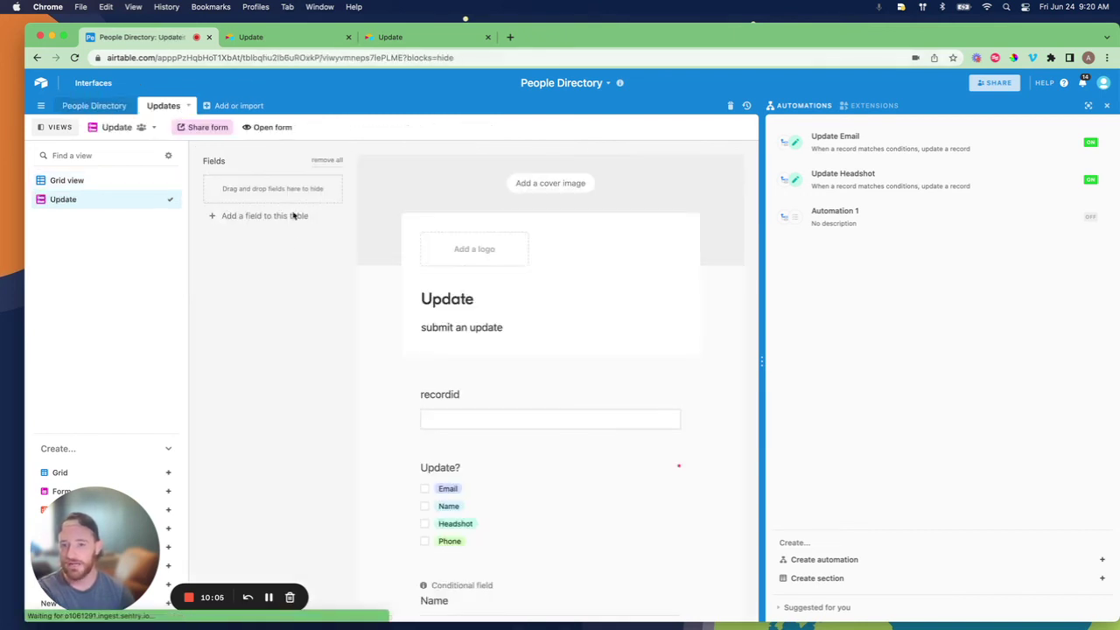
click(162, 181)
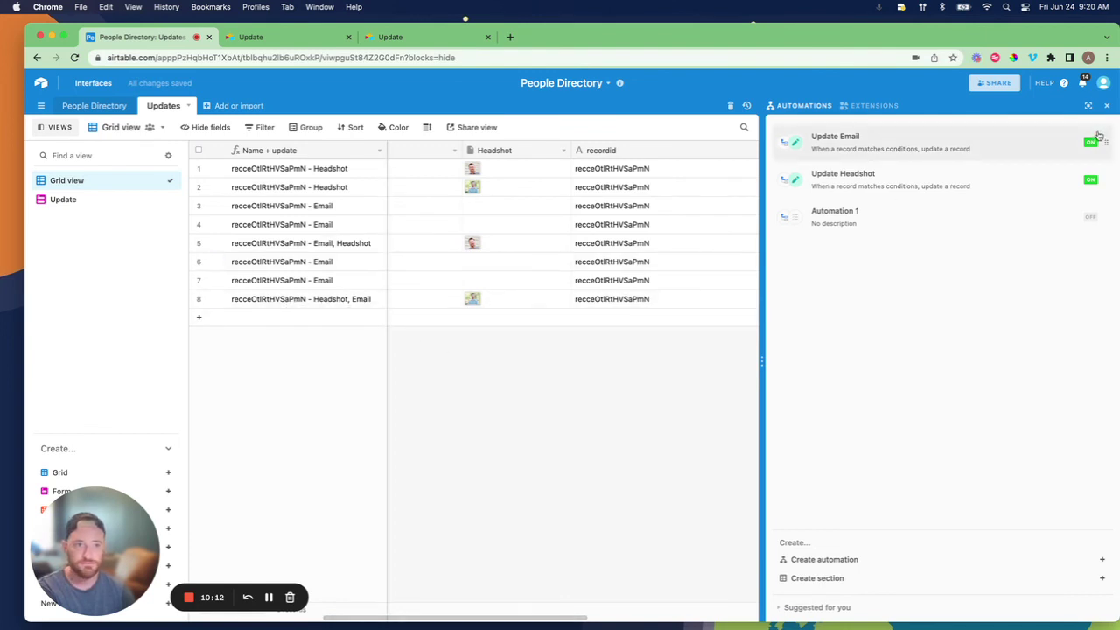
click(1107, 106)
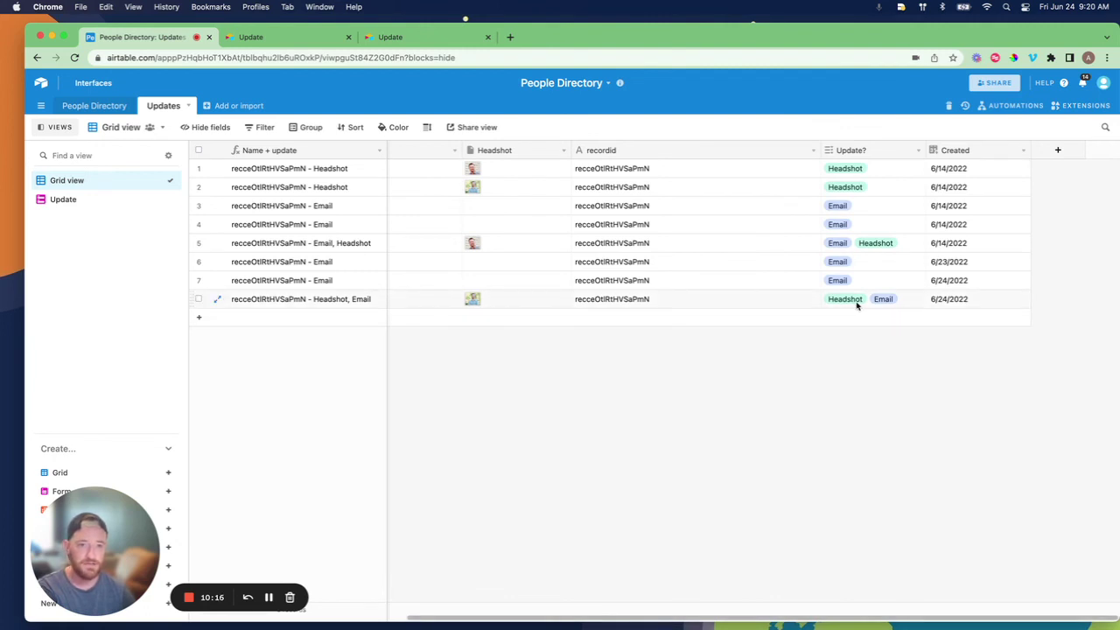
click(949, 305)
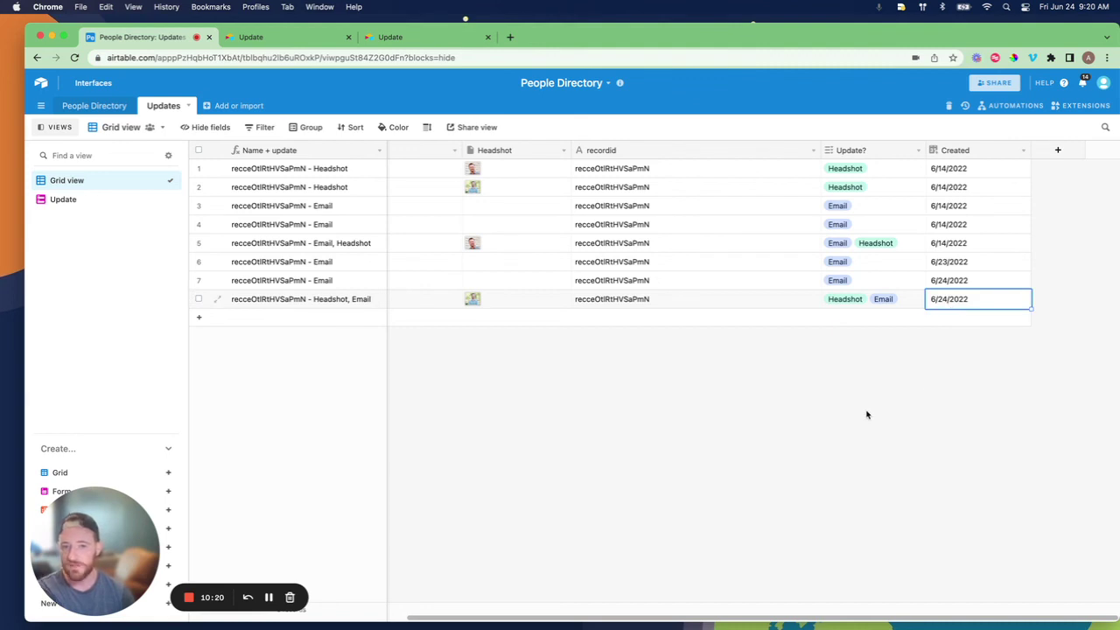
scroll(646, 276, left, 6)
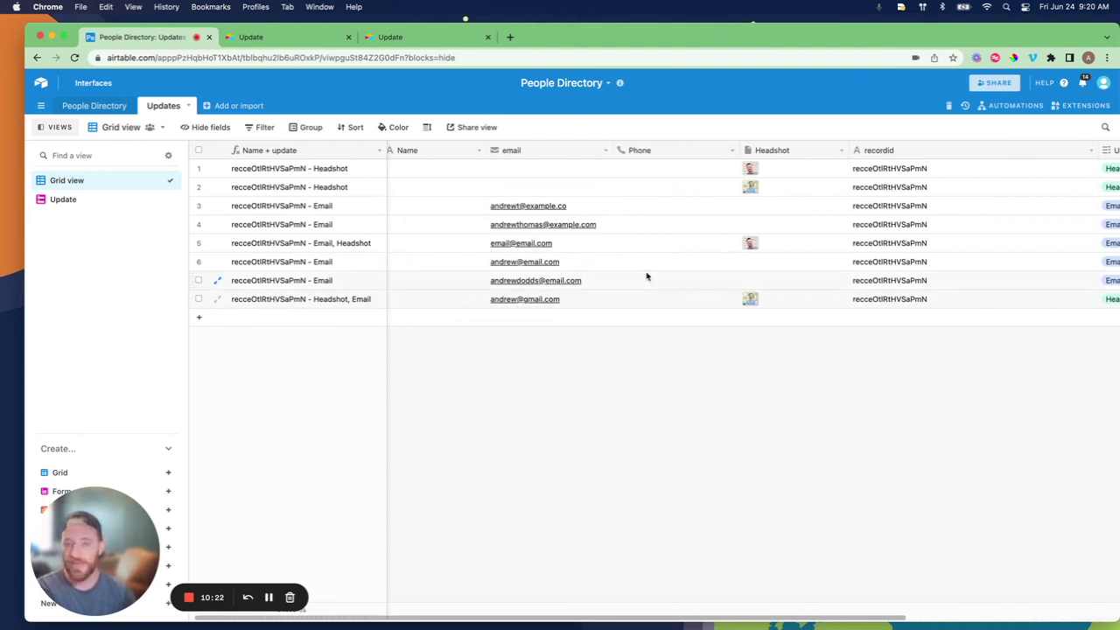